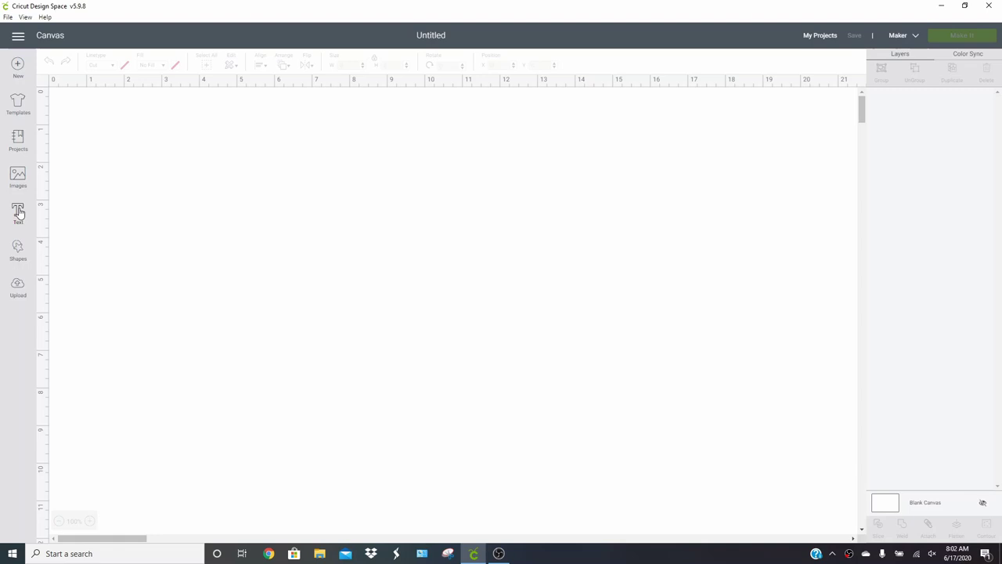
Step: Add a Cricut Sans letter 'B' near the canvas centre, enlarged to about 2.3 by 3.8 inches
left_click(18, 213)
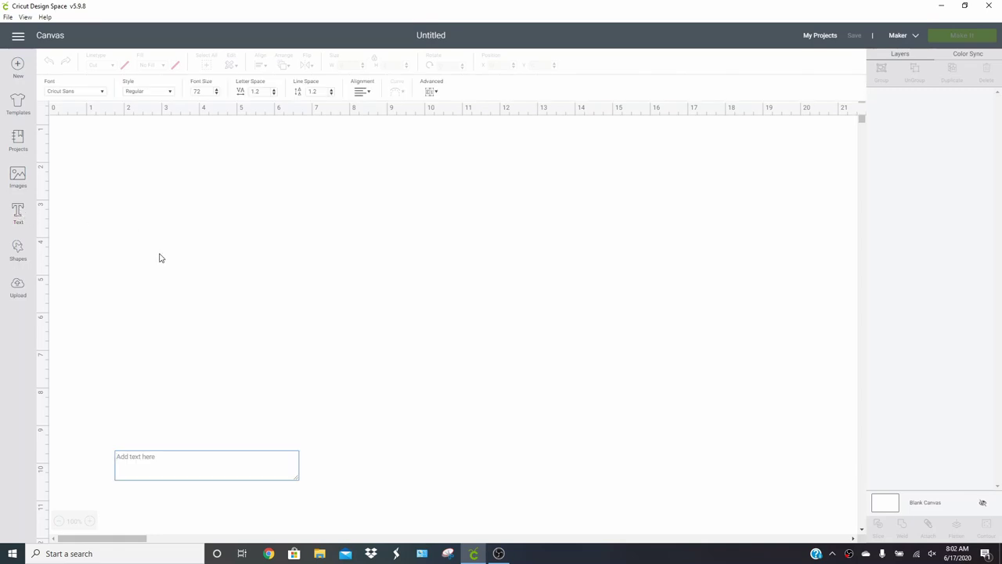
type("B")
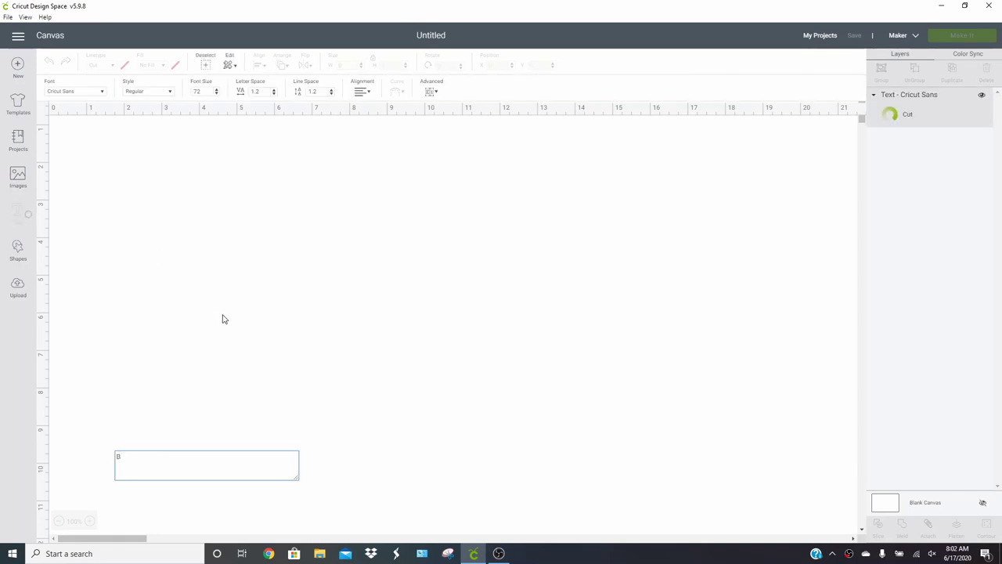
left_click_drag(174, 438, 312, 281)
left_click_drag(340, 312, 418, 422)
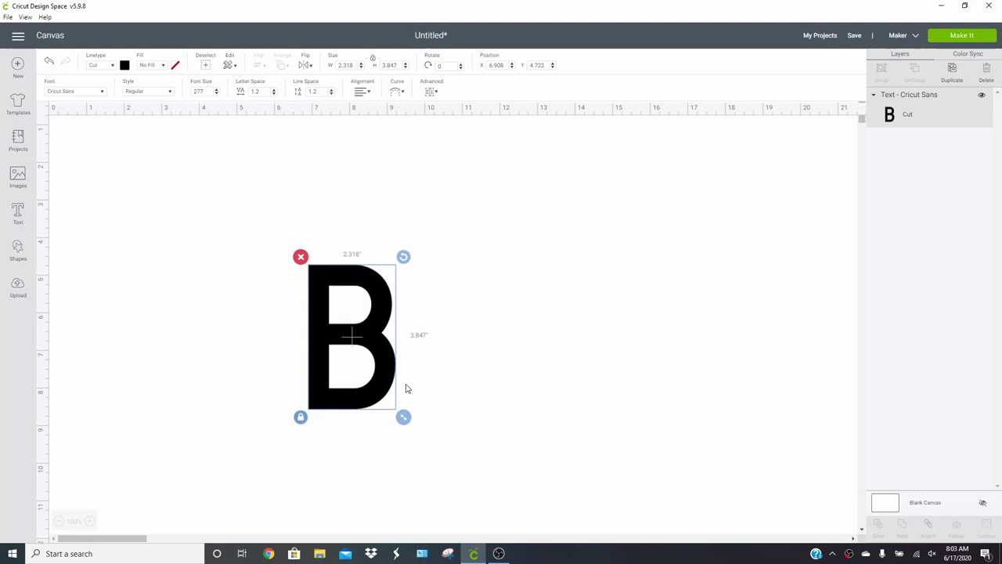
Step: Change the B's font to the system font Cooper Black
left_click(104, 93)
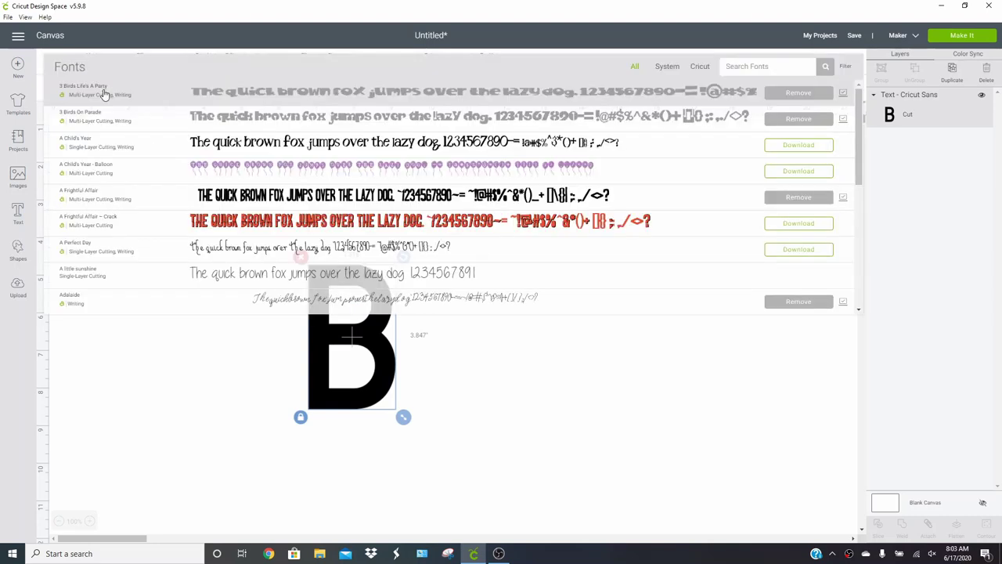
left_click(666, 67)
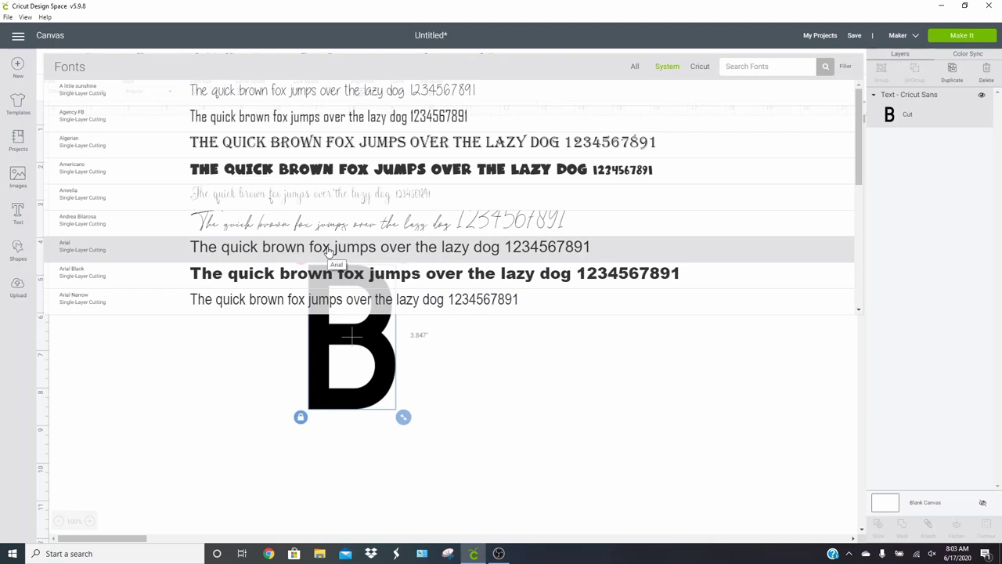
scroll(333, 243, "down", 2)
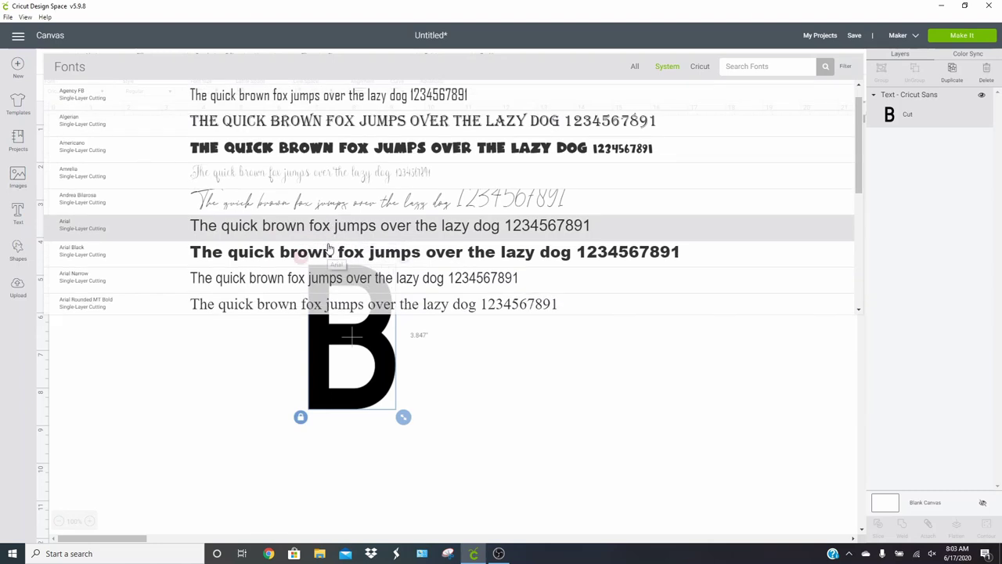
scroll(373, 186, "down", 3)
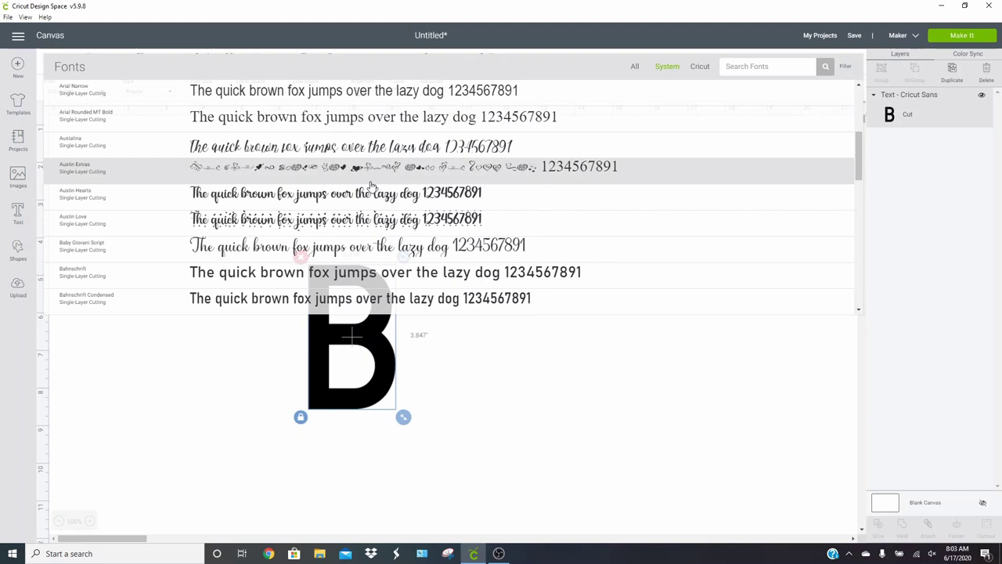
scroll(373, 187, "down", 6)
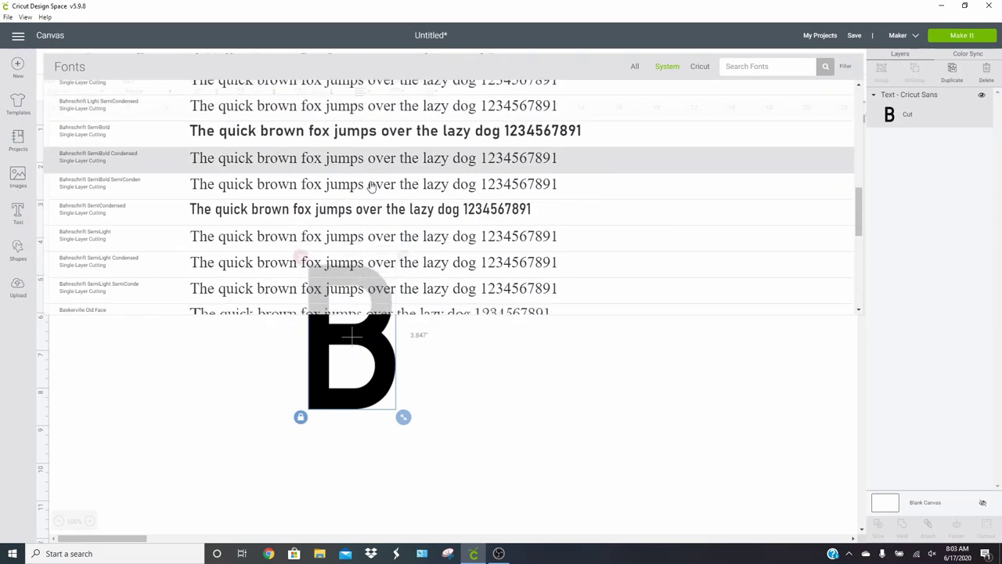
scroll(373, 186, "down", 5)
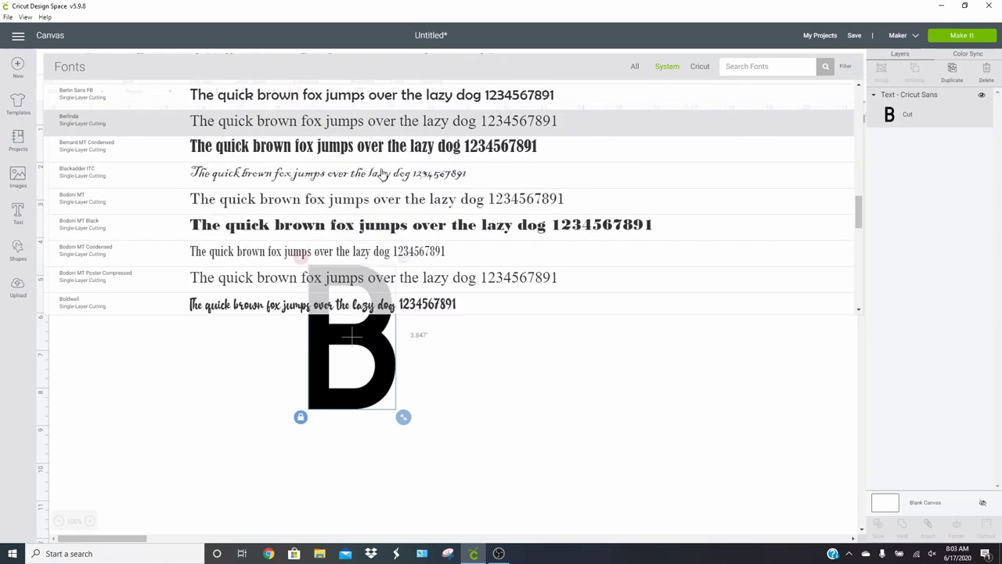
scroll(383, 172, "down", 5)
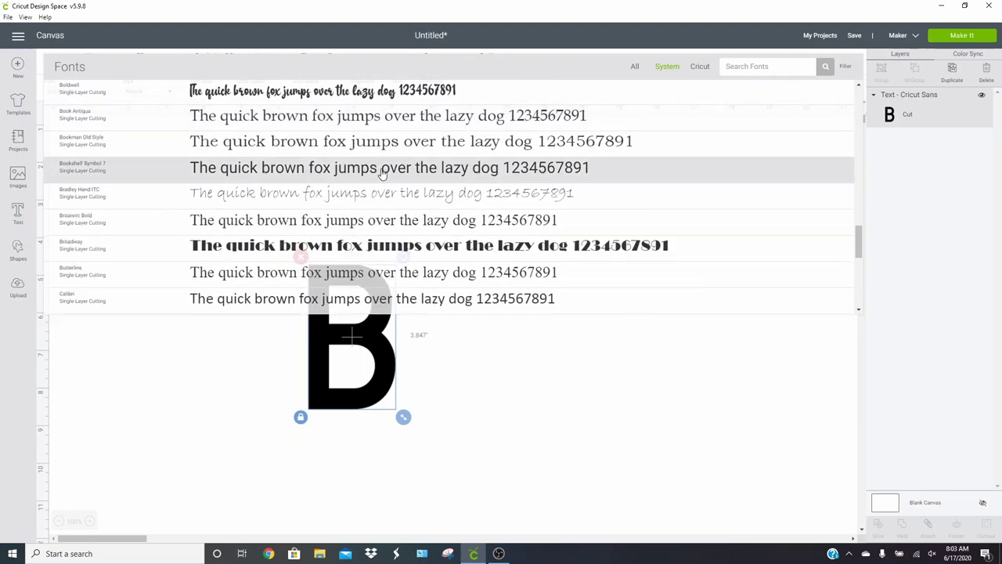
scroll(383, 172, "down", 8)
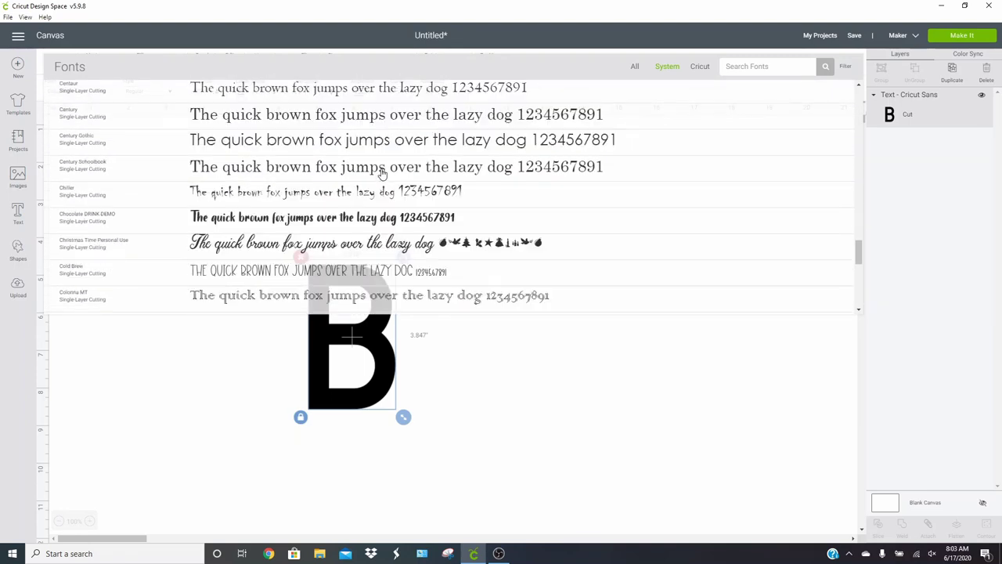
scroll(383, 173, "down", 1)
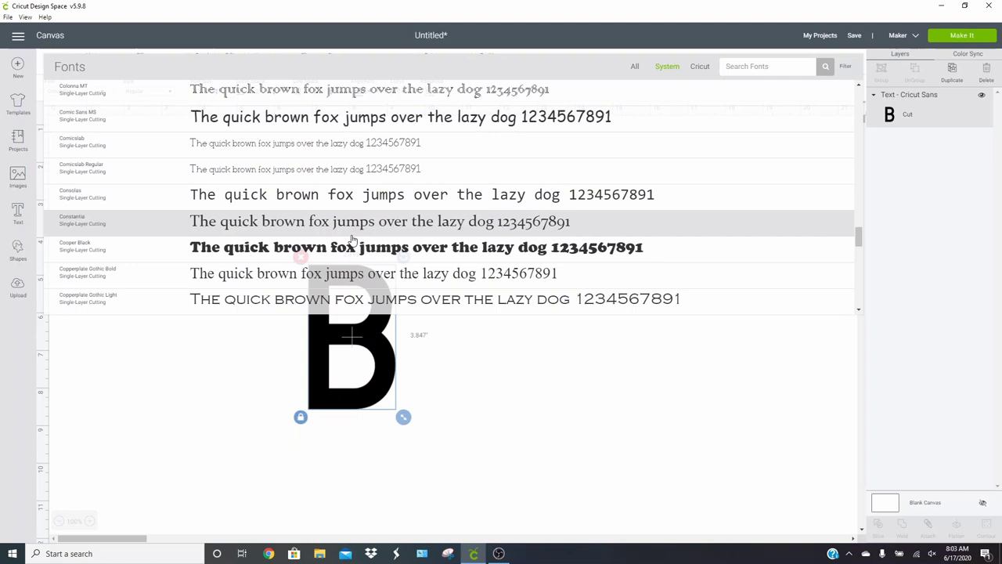
left_click(352, 242)
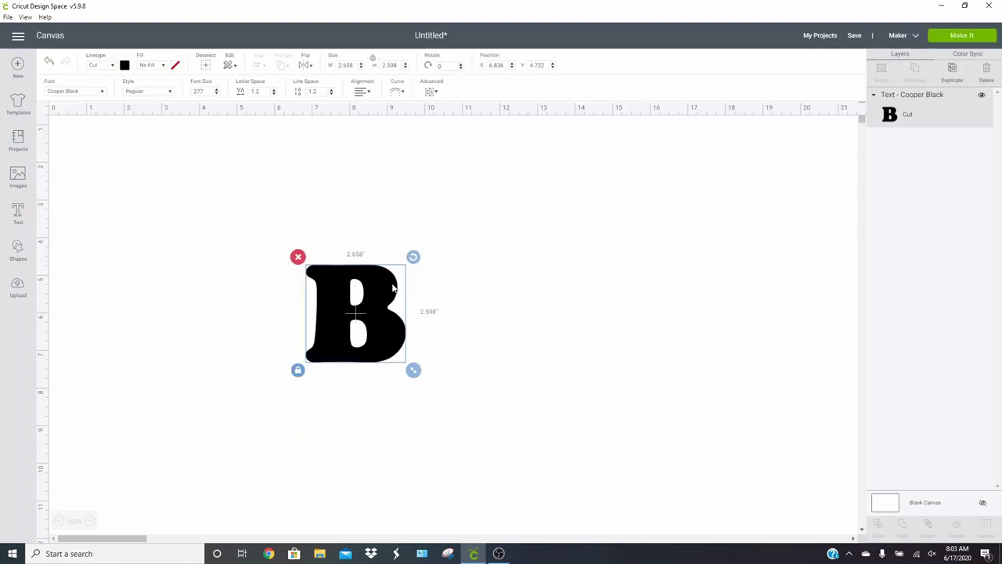
Step: Resize the Cooper Black B to about 2.6 by 2.5 inches and shift it lower and slightly right
mouse_move(413, 369)
left_mouse_down()
mouse_move(418, 391)
mouse_move(413, 375)
left_mouse_up()
left_click_drag(394, 316, 395, 365)
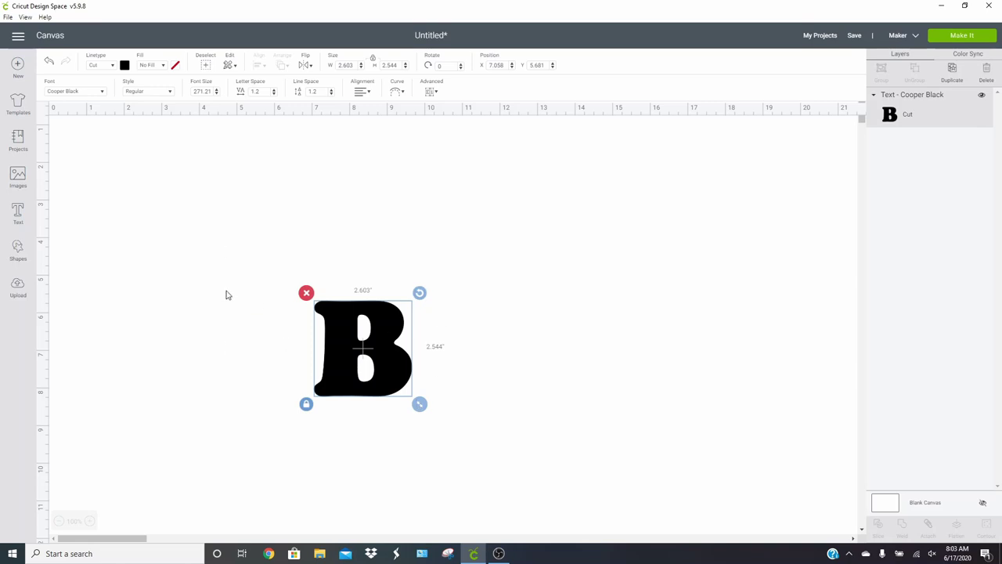
Step: Add a square, reshape it into a 0.6 by 1.7-inch upright bar, and rest it on the B
left_click(17, 250)
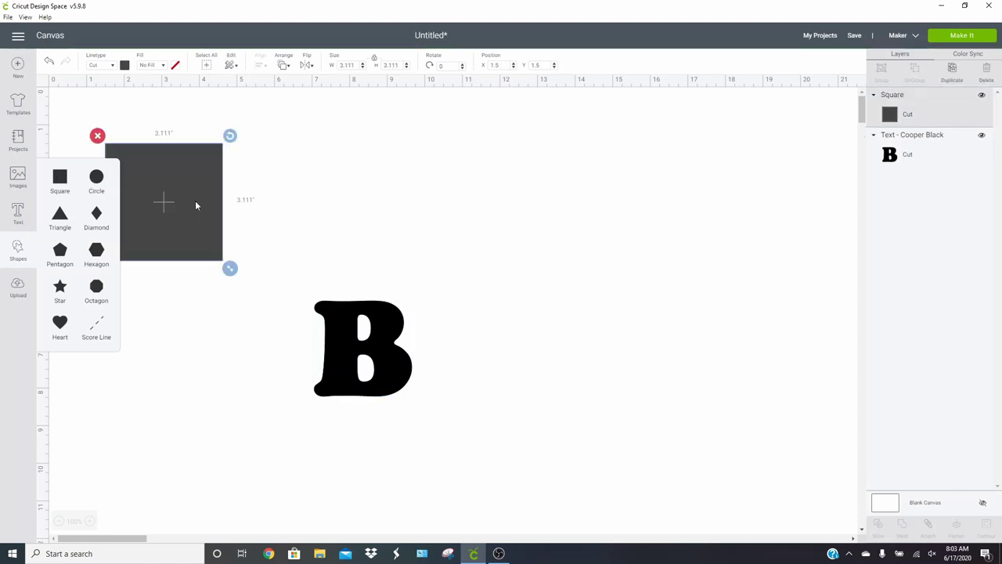
left_click_drag(195, 204, 257, 205)
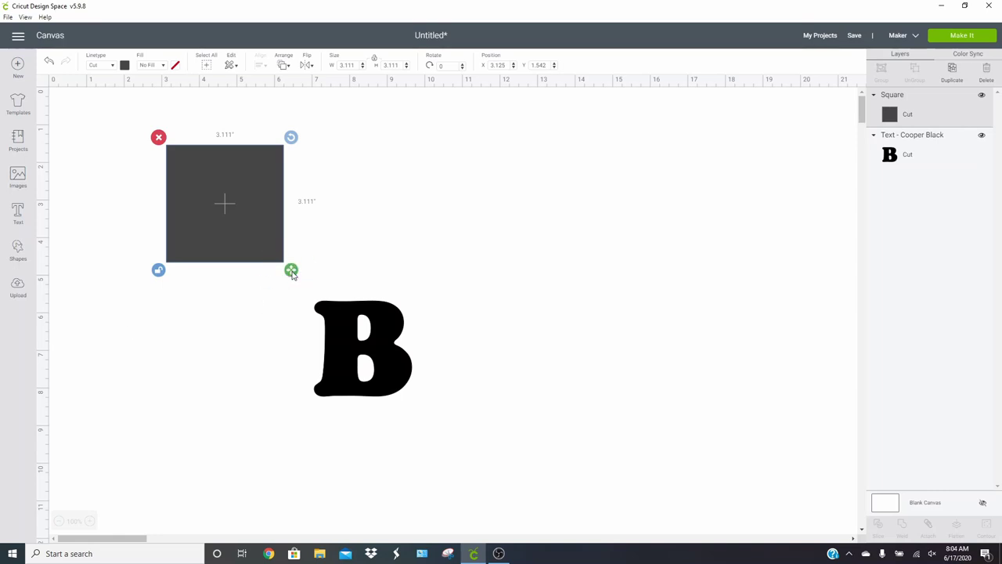
left_click_drag(293, 273, 192, 221)
left_click_drag(184, 170, 369, 271)
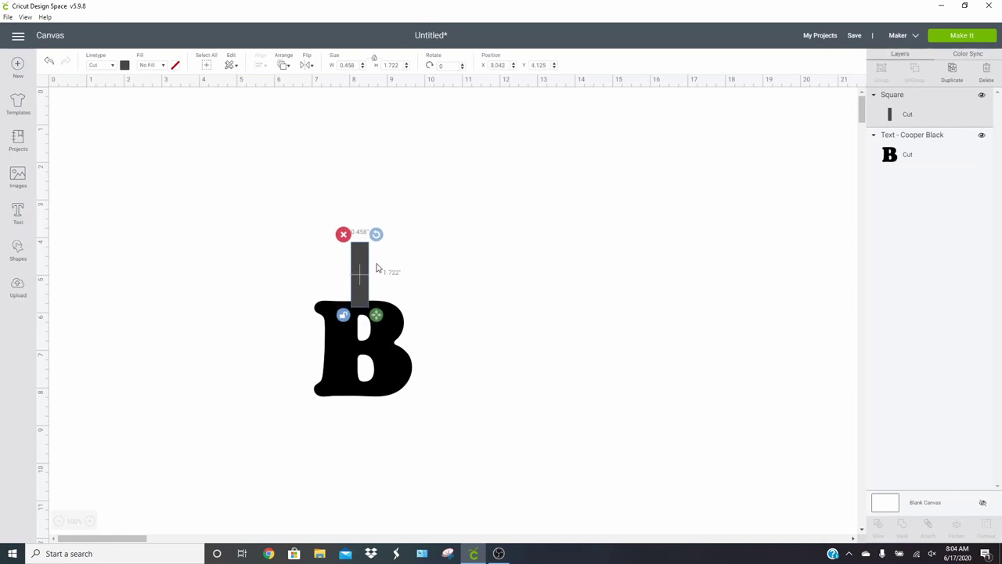
left_click_drag(379, 315, 364, 277)
left_click_drag(384, 313, 380, 314)
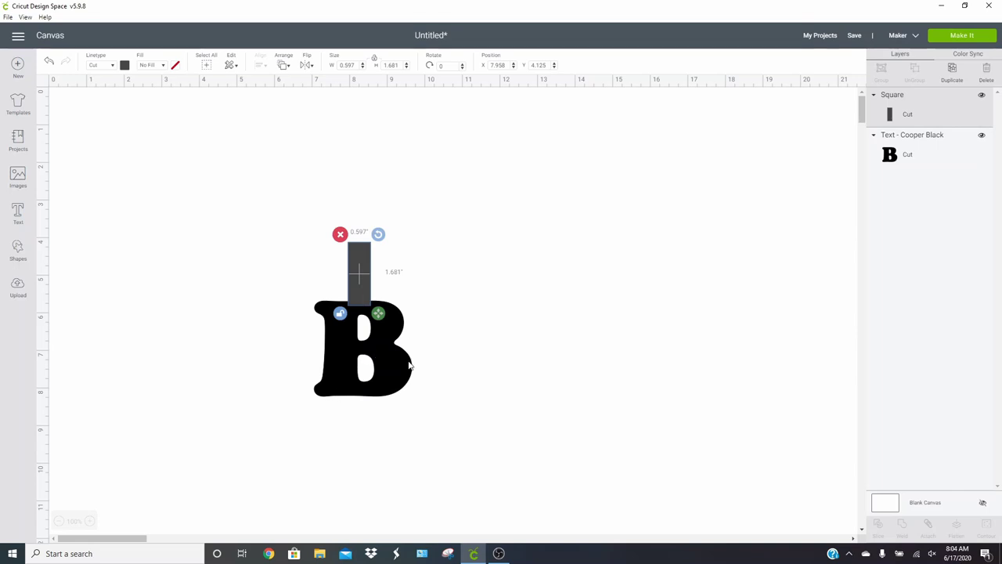
Step: Duplicate the B and place the copy above the bar
left_click(411, 370)
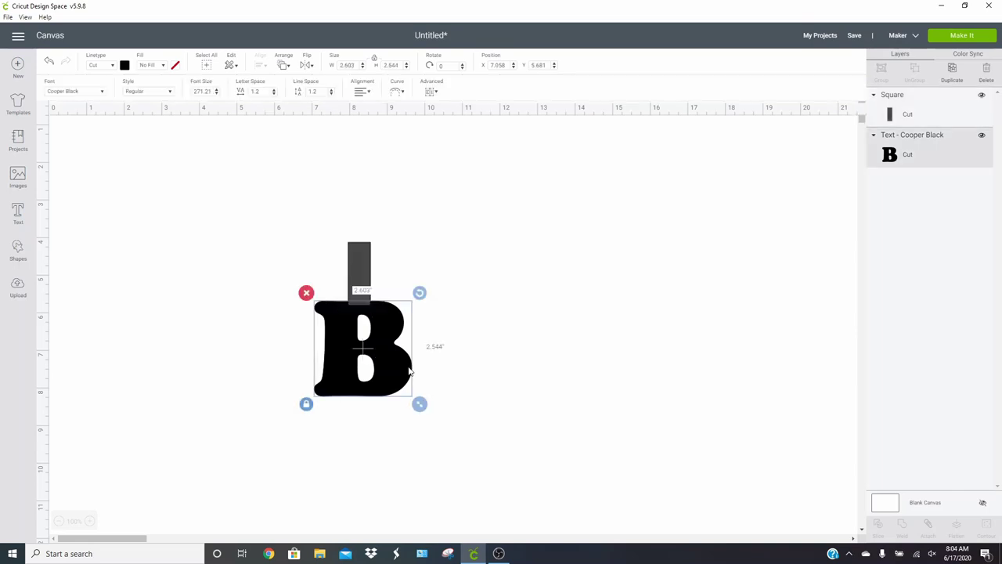
left_click(951, 73)
left_click_drag(426, 391, 464, 187)
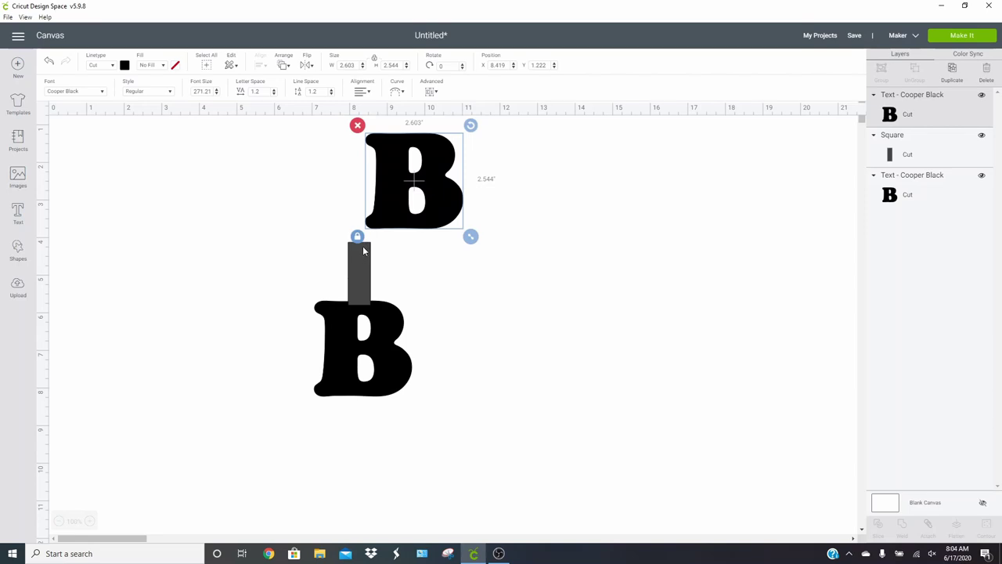
left_click_drag(451, 169, 391, 193)
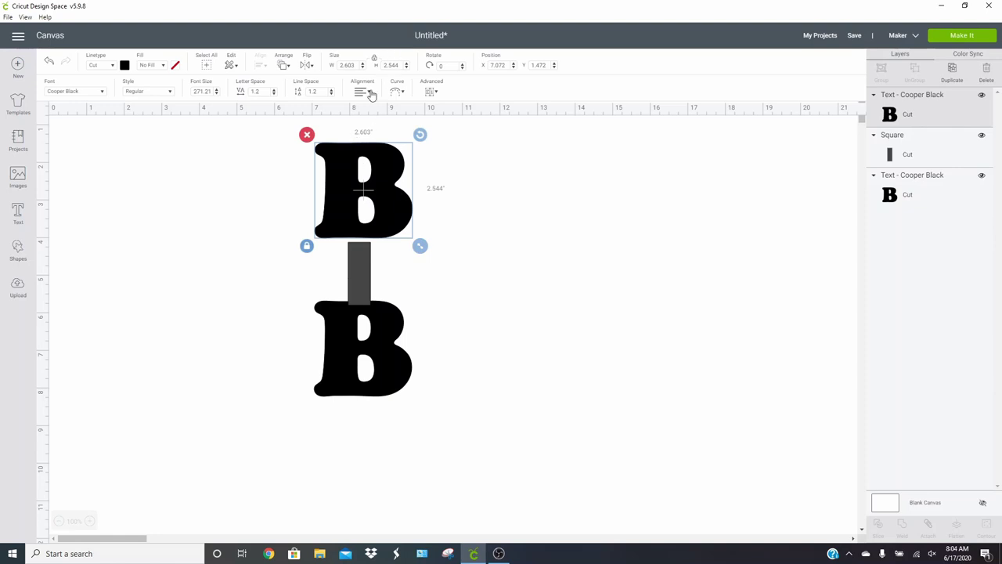
Step: Flip the top B upside down and align it over the bar and lower B
left_click(312, 67)
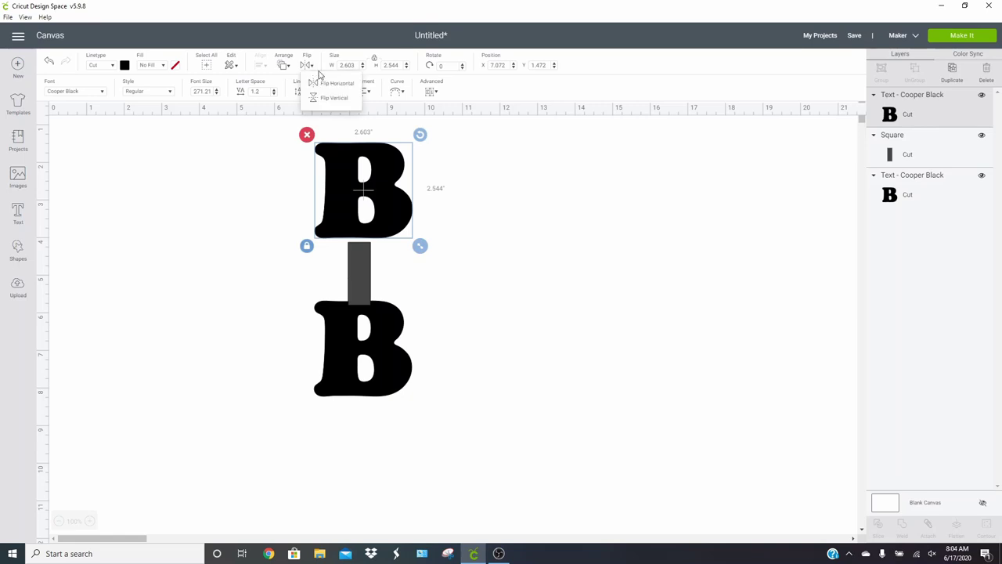
left_click(326, 98)
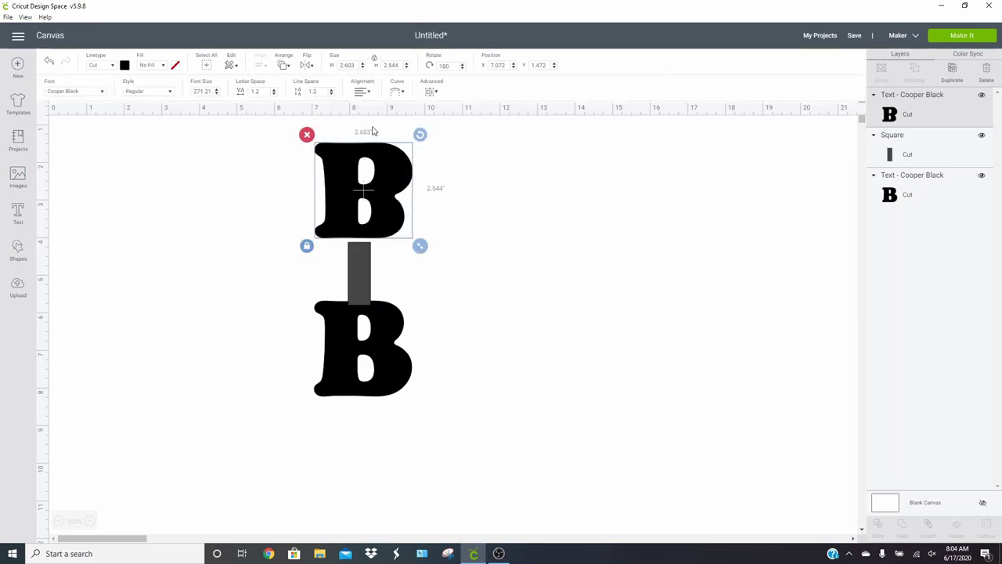
left_click_drag(379, 159, 378, 168)
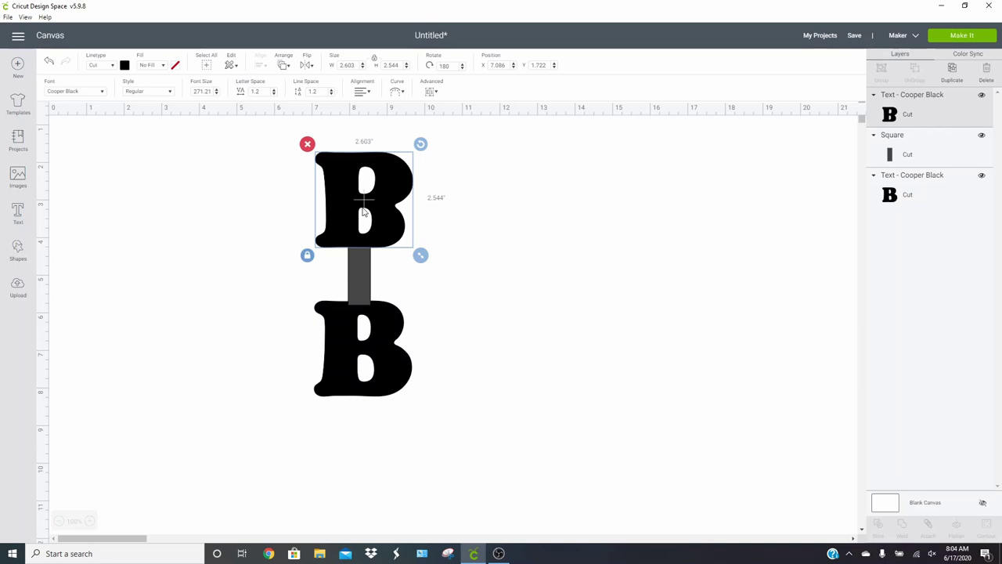
left_click_drag(366, 212, 360, 211)
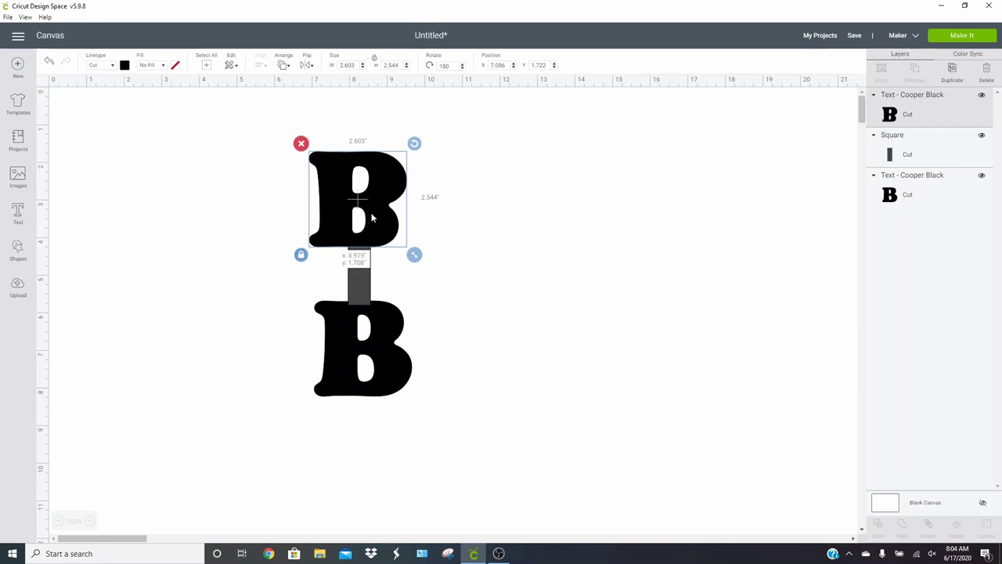
Step: Select both B's and the bar, centre them horizontally, and weld them into one shape
left_click(445, 390)
left_click_drag(466, 414, 352, 153)
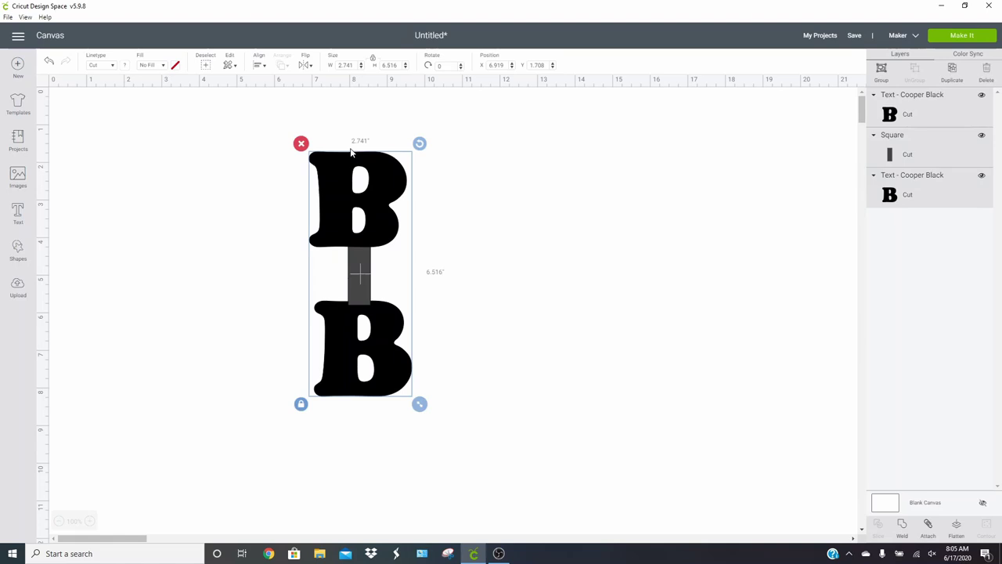
left_click(263, 67)
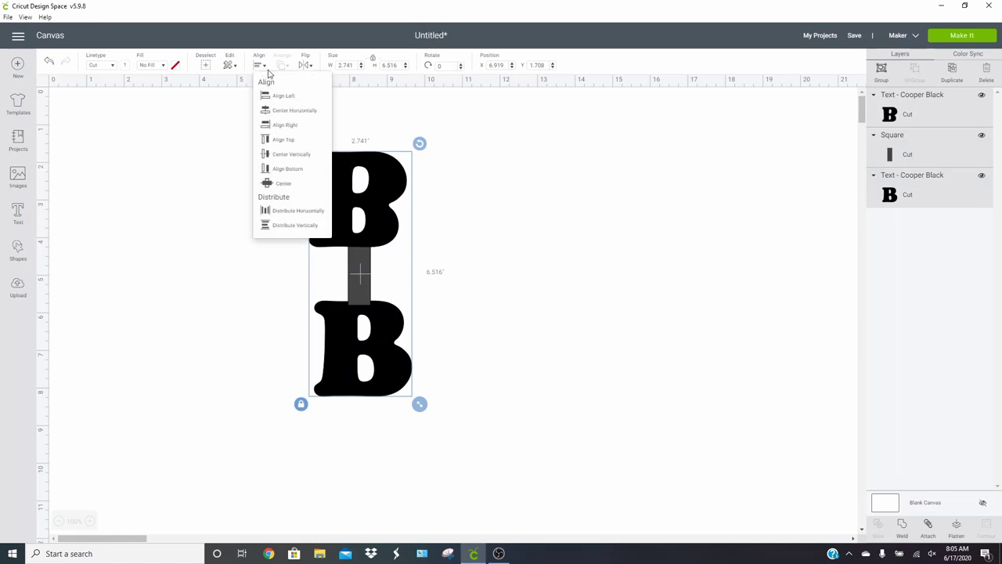
left_click(277, 111)
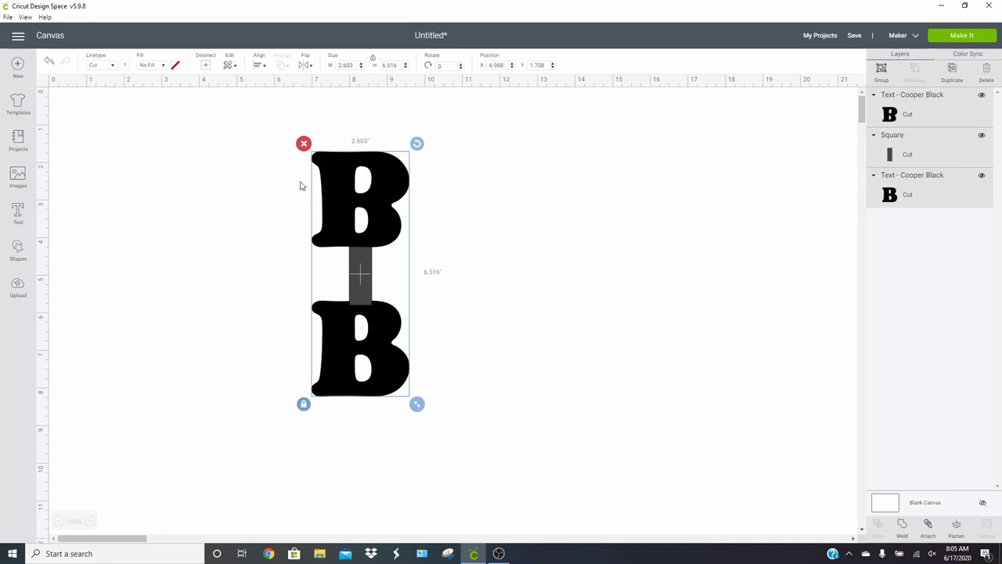
left_click(903, 526)
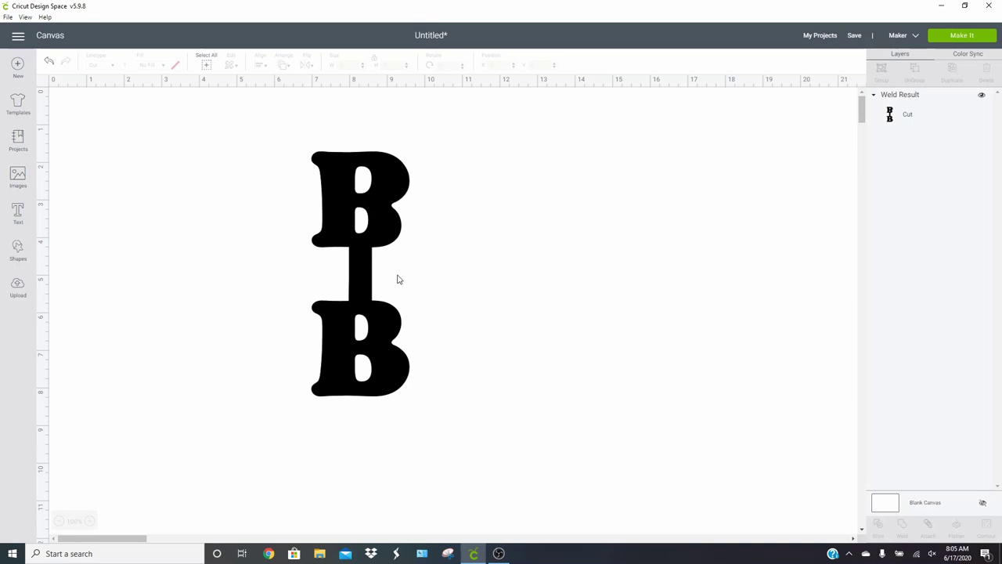
Step: Move the welded B-bar-B shape to the upper right of the canvas and bring up Images
left_click(404, 183)
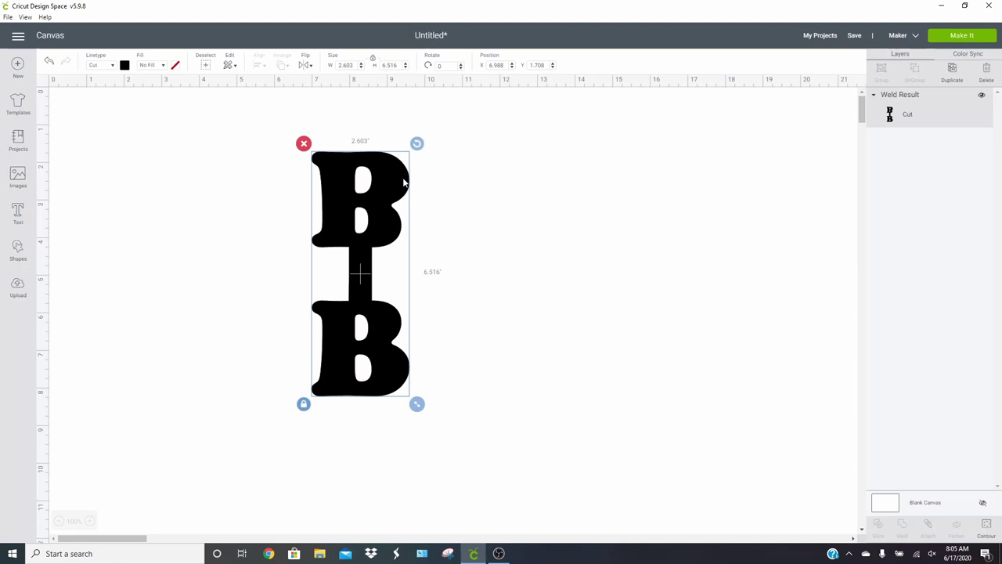
left_click_drag(405, 183, 759, 147)
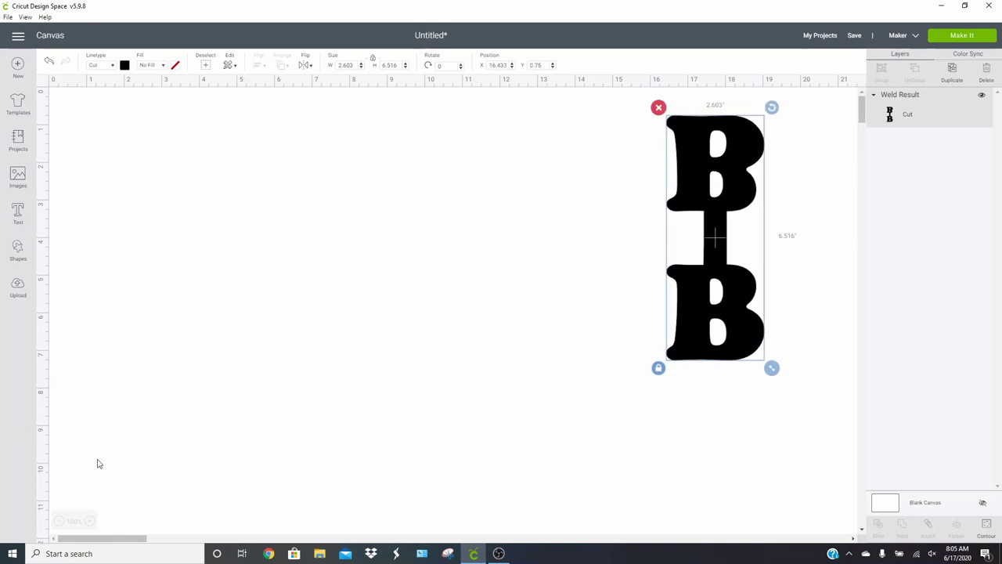
left_click(17, 177)
Step: Search images for 'bow' and insert the black Purchased bow
left_click(542, 108)
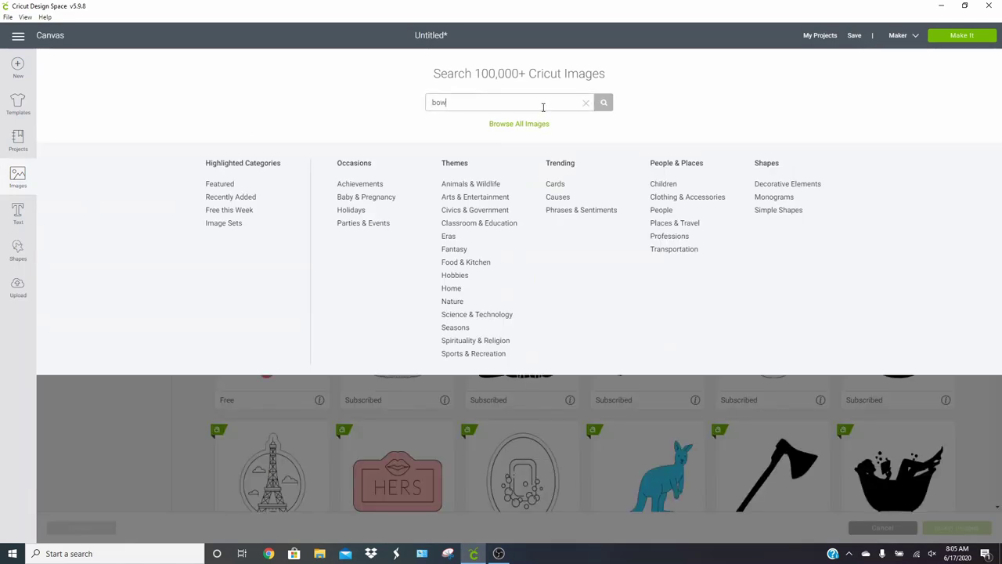
key("Return")
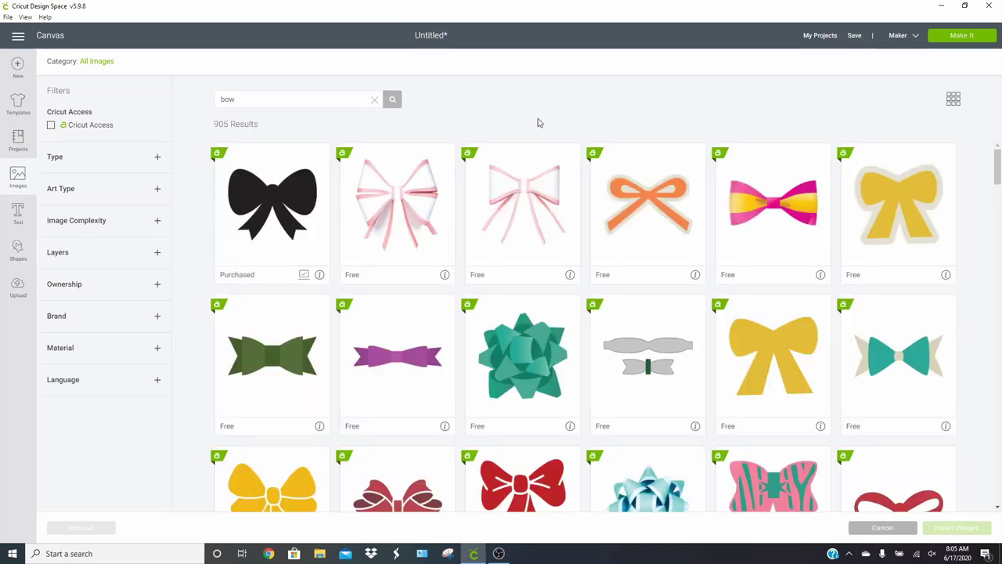
left_click(300, 226)
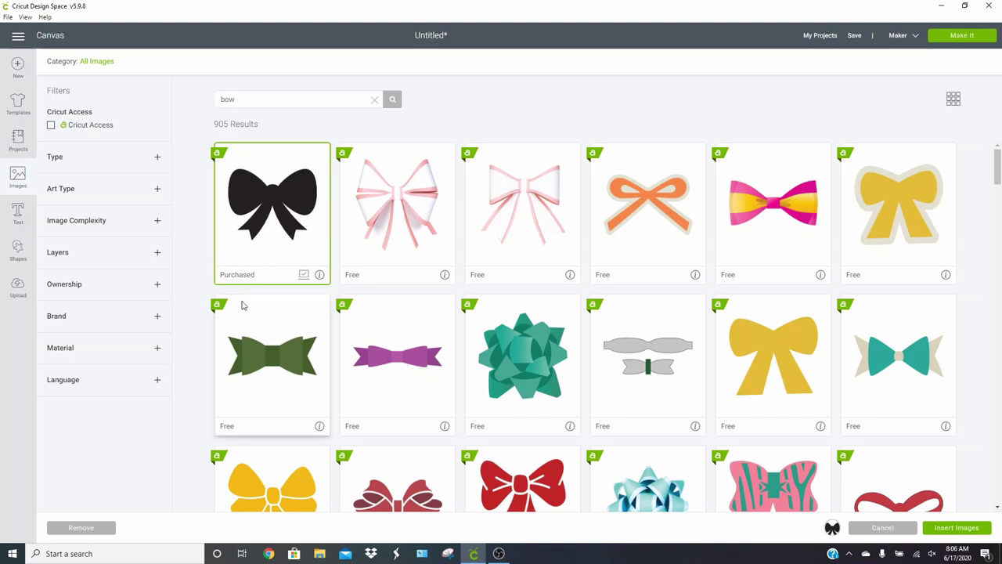
scroll(247, 309, "down", 3)
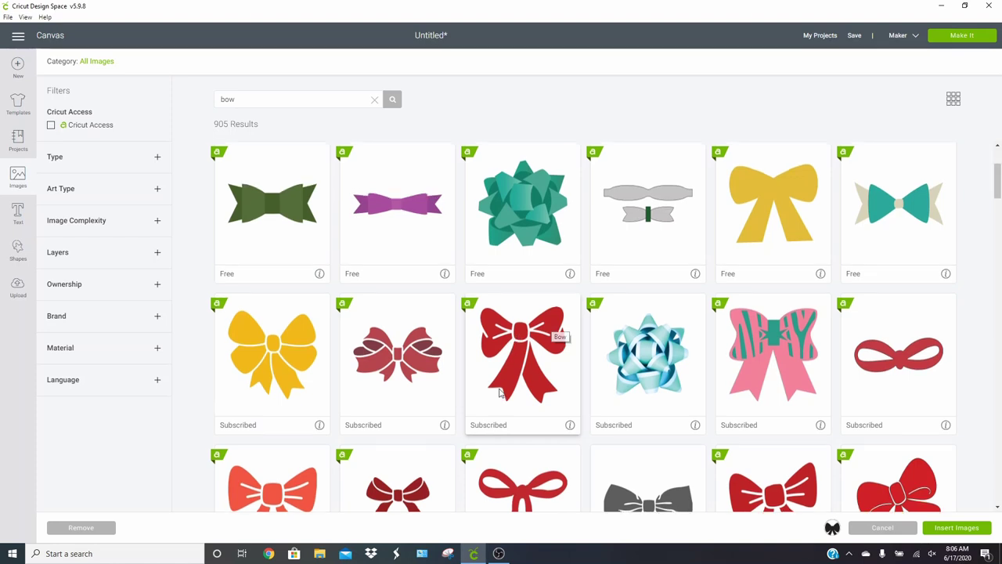
scroll(514, 343, "up", 3)
left_click(289, 190)
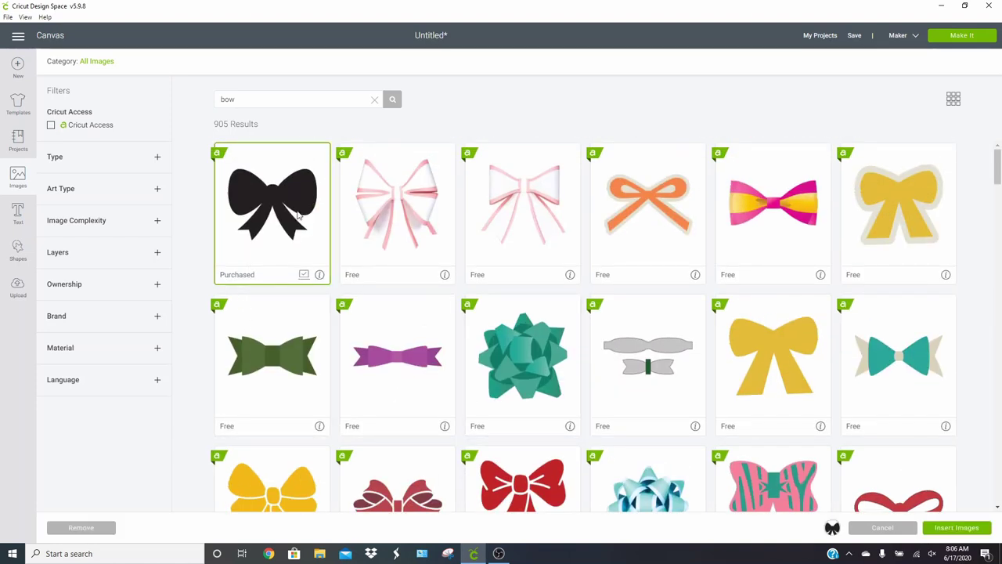
left_click(955, 529)
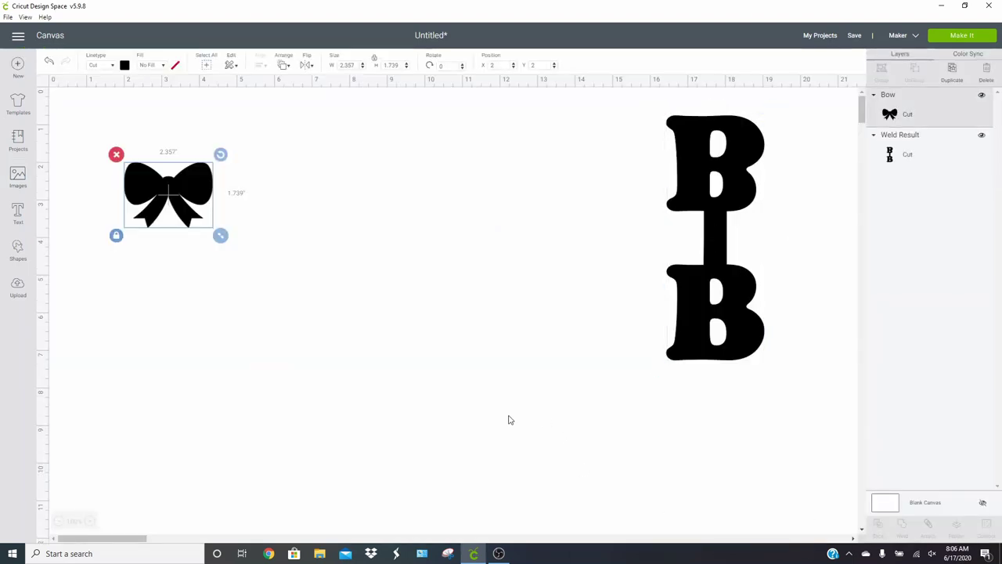
Step: Position the bow left of the B shape, enlarged to about 2.538 by 1.872 inches
left_click_drag(192, 202, 259, 291)
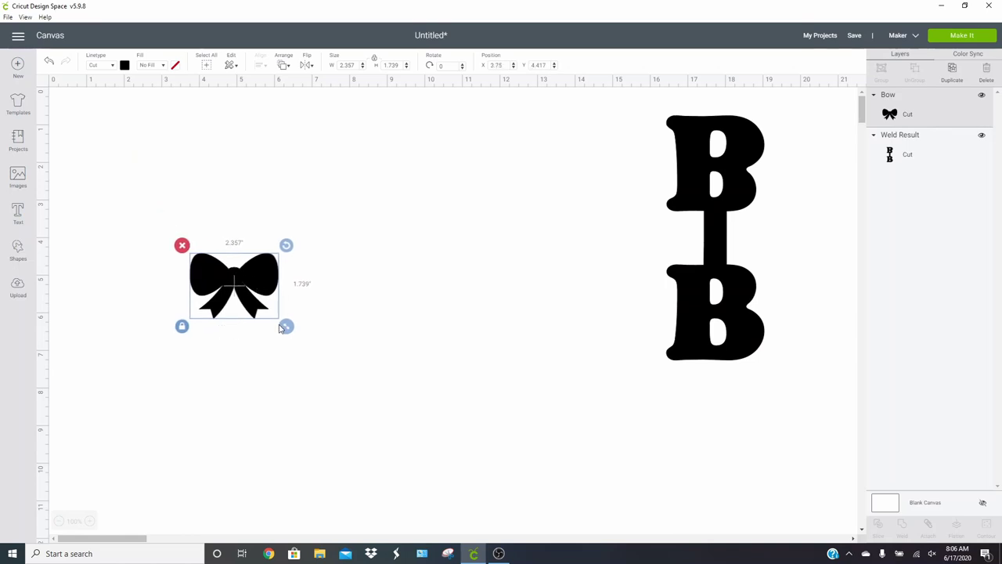
left_click_drag(280, 328, 293, 350)
left_click_drag(271, 280, 278, 296)
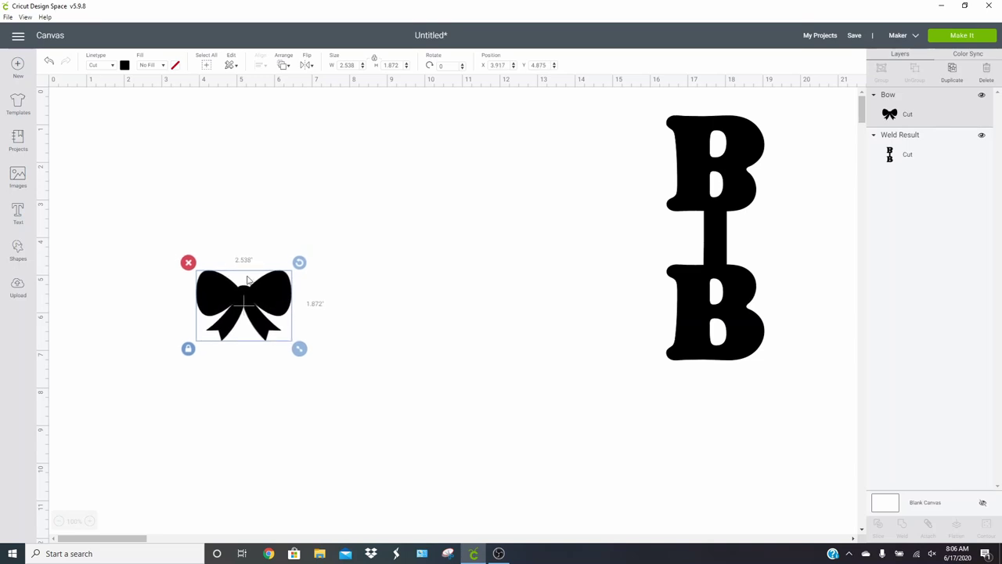
Step: Add a square shaped into a 0.514 by 2.361-inch upright bar over the bow's centre
left_click(17, 249)
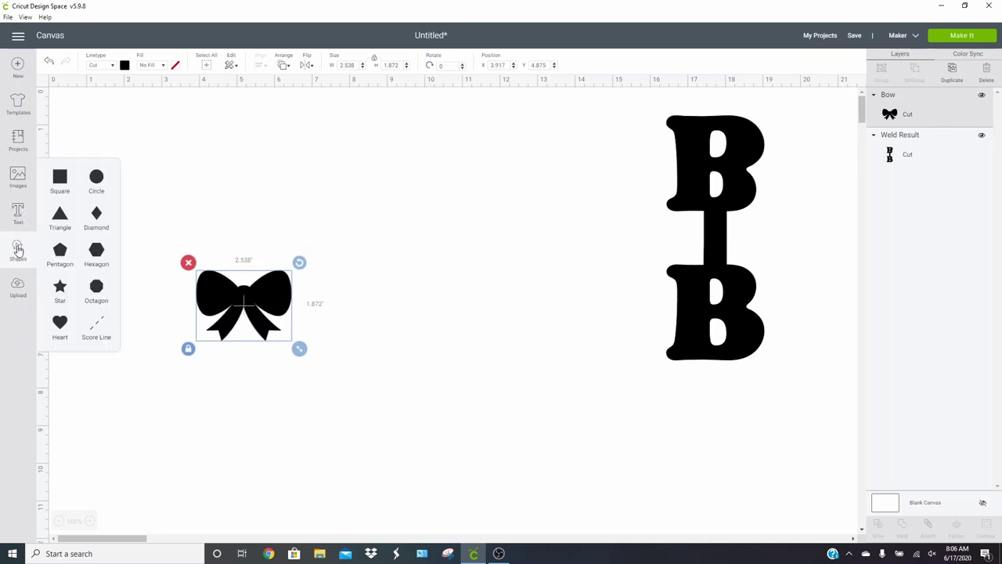
left_click(59, 179)
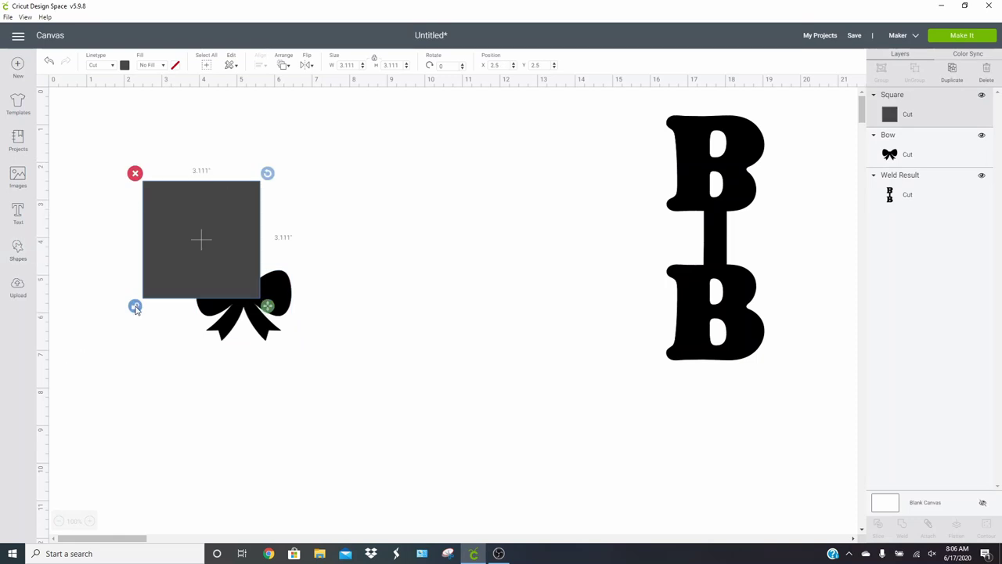
left_click_drag(267, 306, 169, 278)
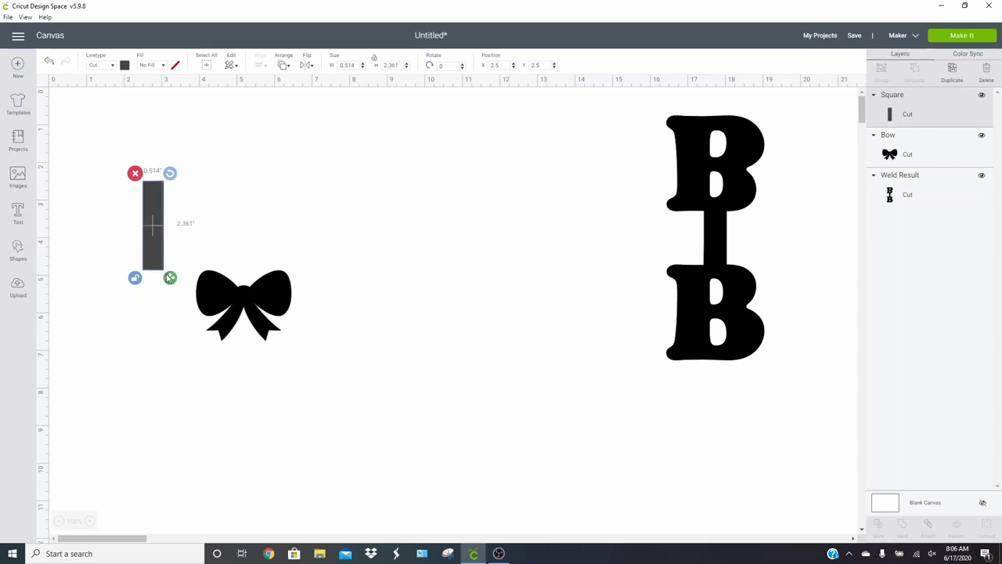
left_click_drag(166, 243, 253, 269)
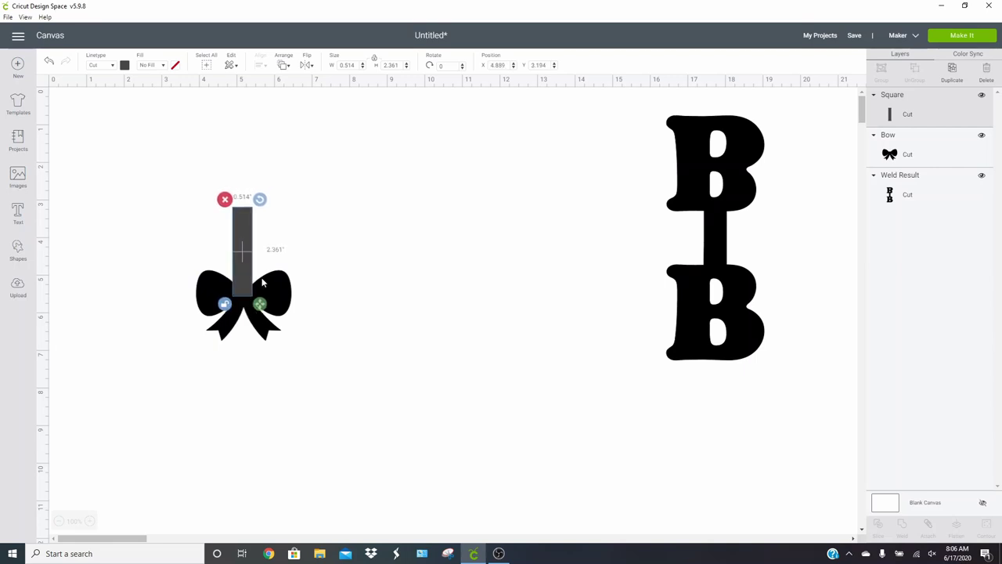
left_click(265, 284)
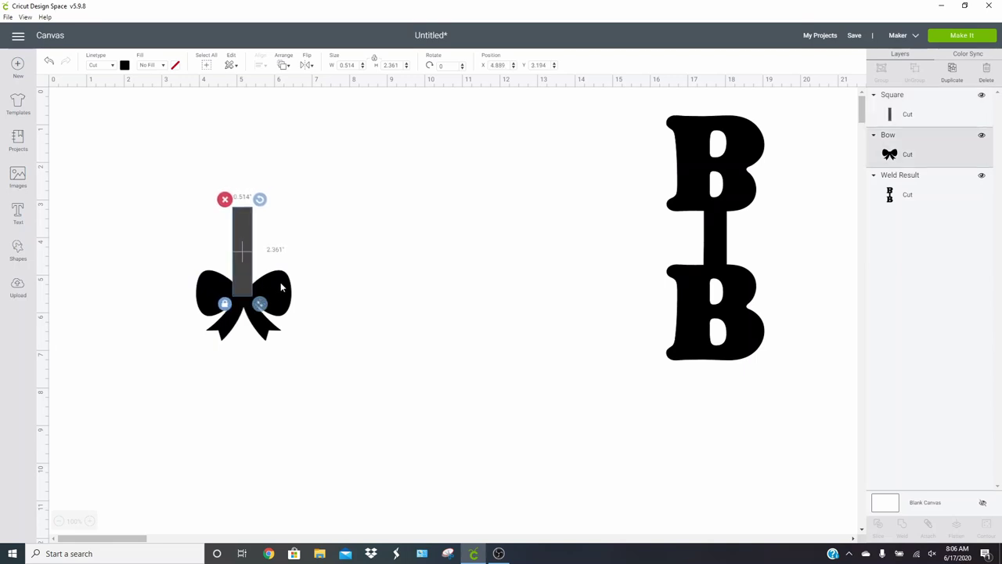
Step: Duplicate the bow, flip the copy upside down, and move it above the bar
left_click(947, 71)
left_click(308, 66)
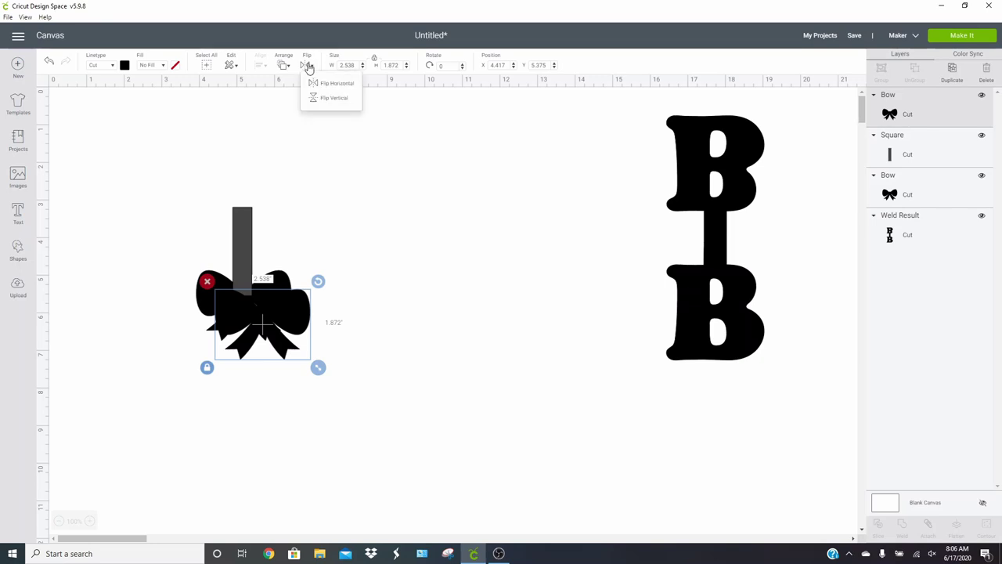
left_click(317, 98)
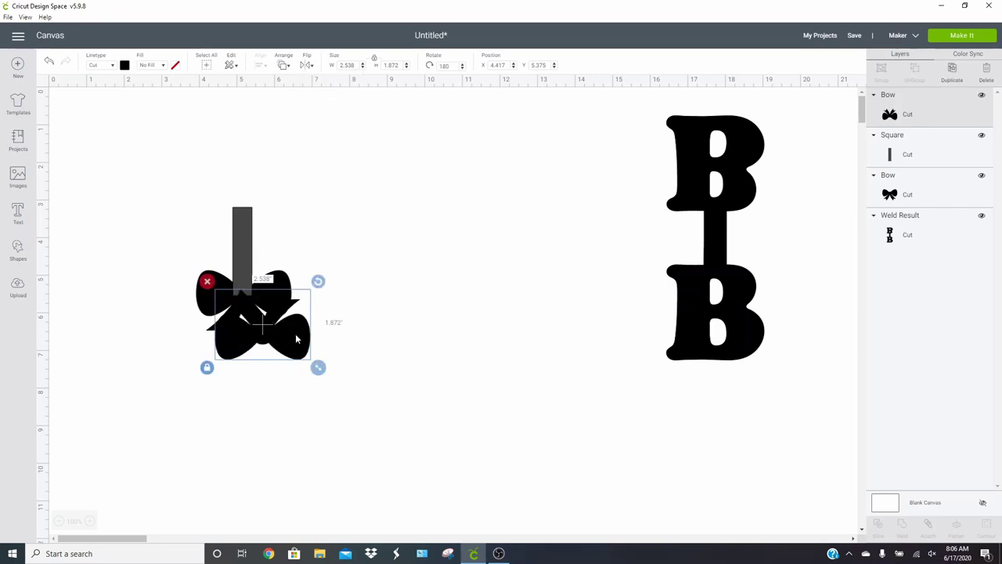
left_click_drag(296, 338, 361, 163)
Step: Shorten the bar, settle the upside-down bow onto it, and select both bows with the bar
left_click(245, 253)
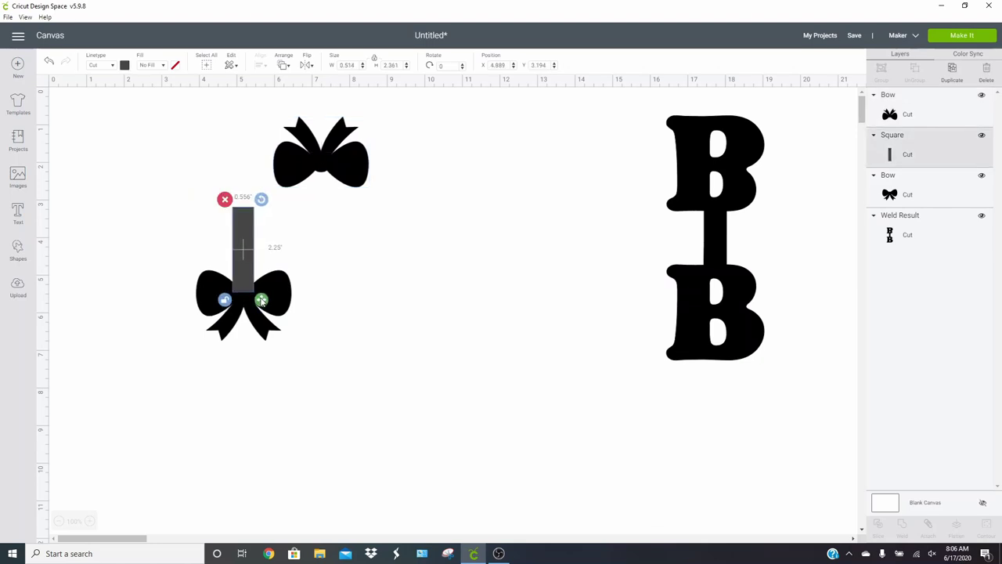
left_click_drag(262, 300, 253, 272)
left_click_drag(261, 305, 246, 273)
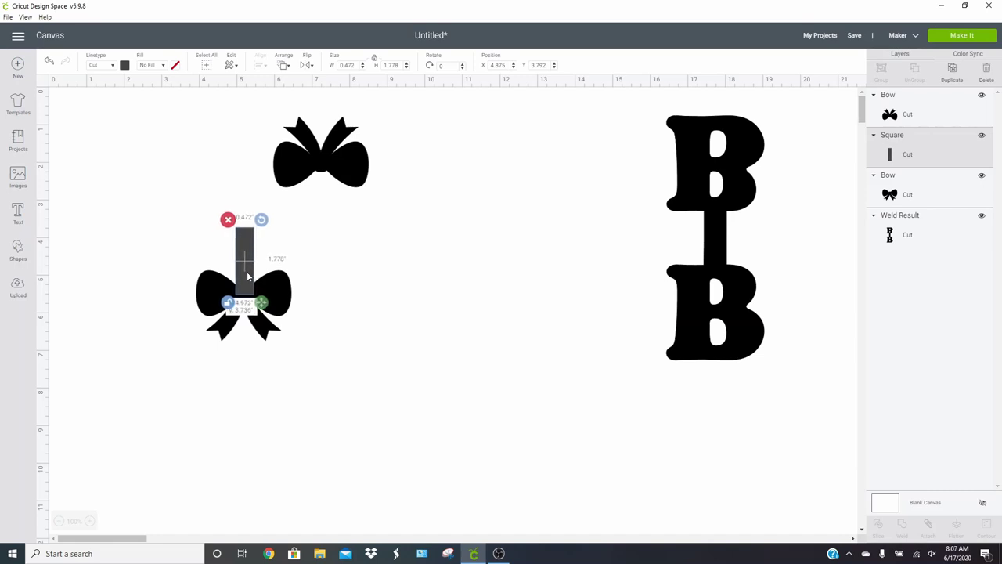
left_click_drag(338, 159, 271, 222)
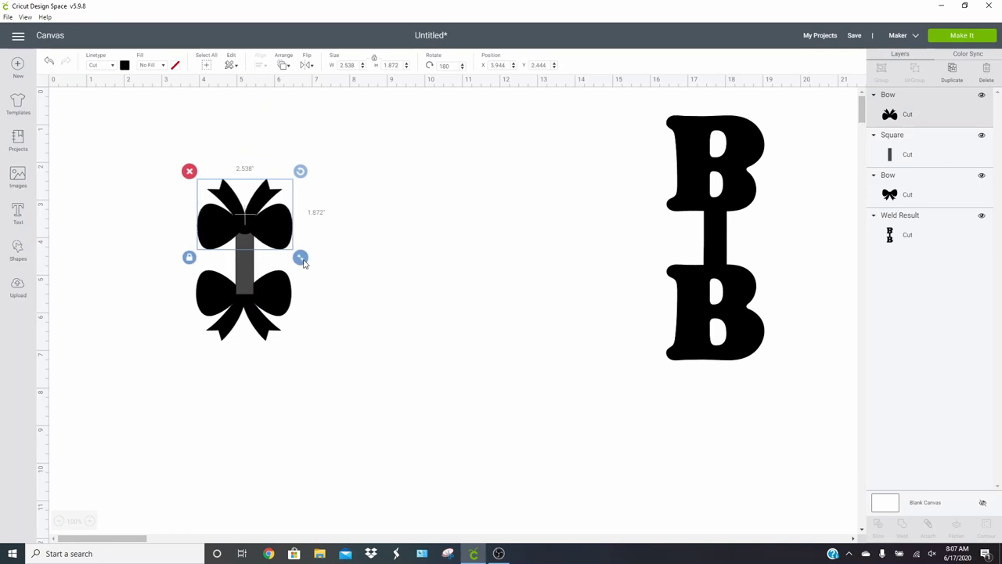
left_click(329, 347)
left_click_drag(334, 337, 161, 152)
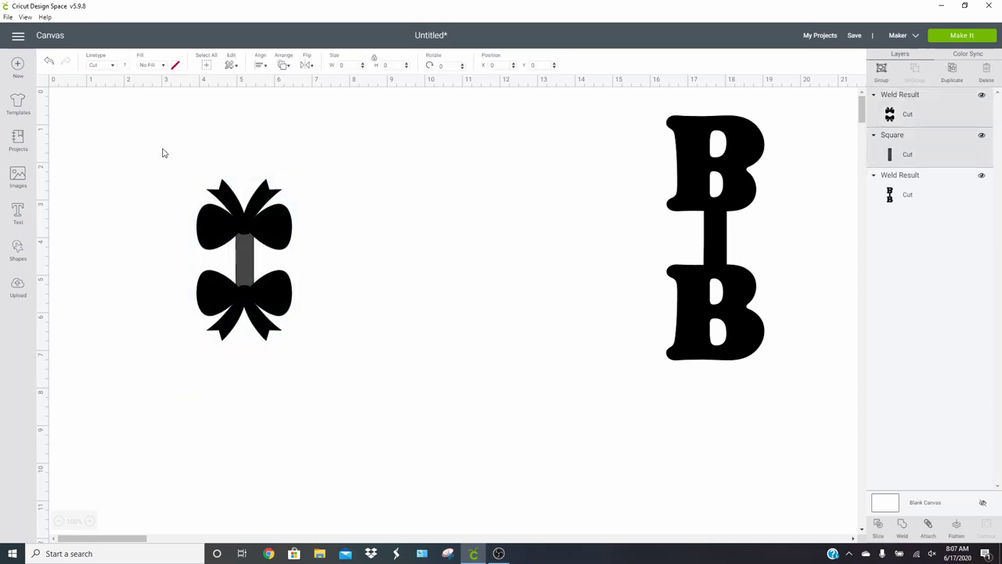
Step: Centre the bar horizontally between the two bows and weld them into one shape
left_click(262, 65)
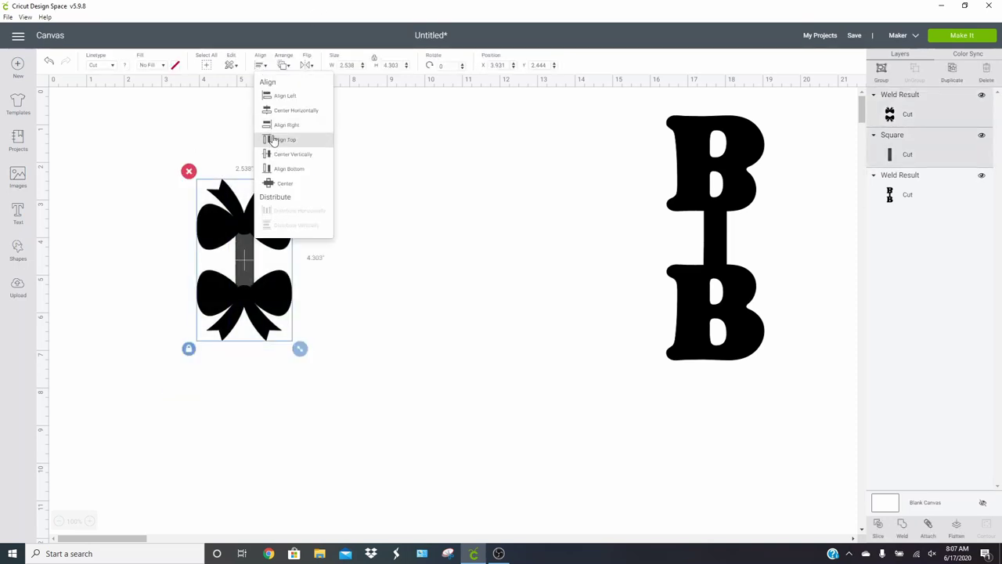
left_click(281, 110)
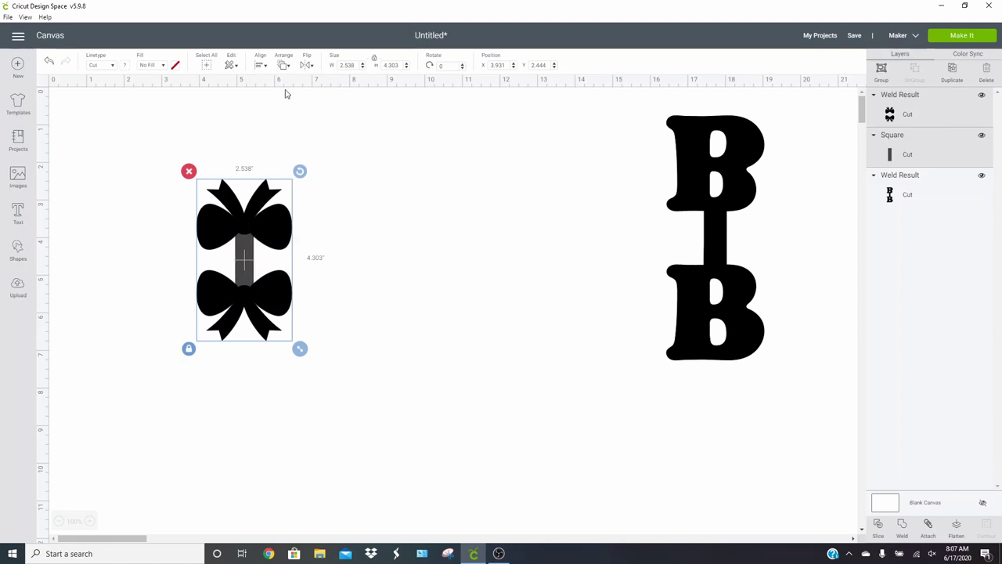
left_click(902, 524)
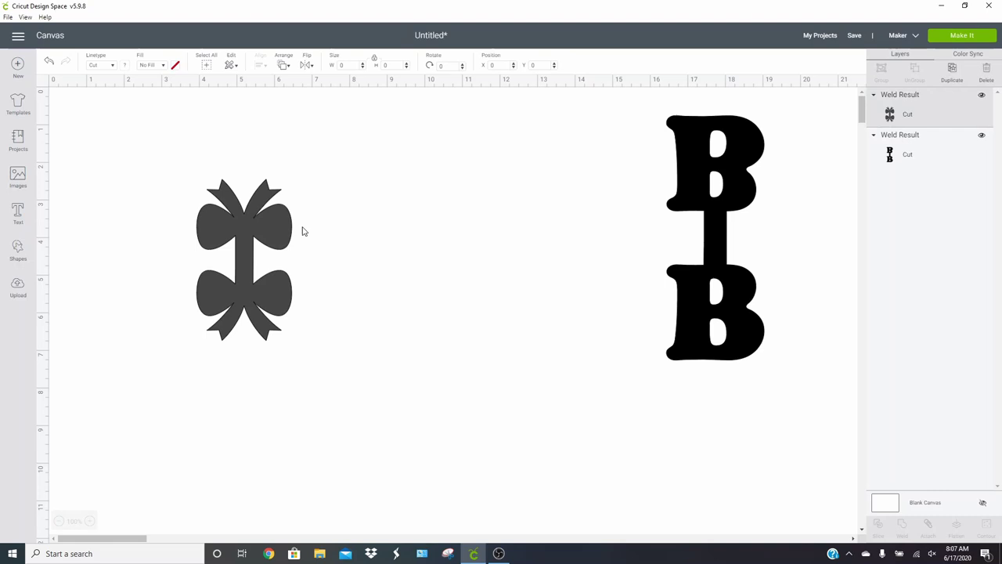
Step: Colour the welded bow-bar-bow shape black and place it against the right side of the B-I-B shape
left_click_drag(288, 231, 499, 178)
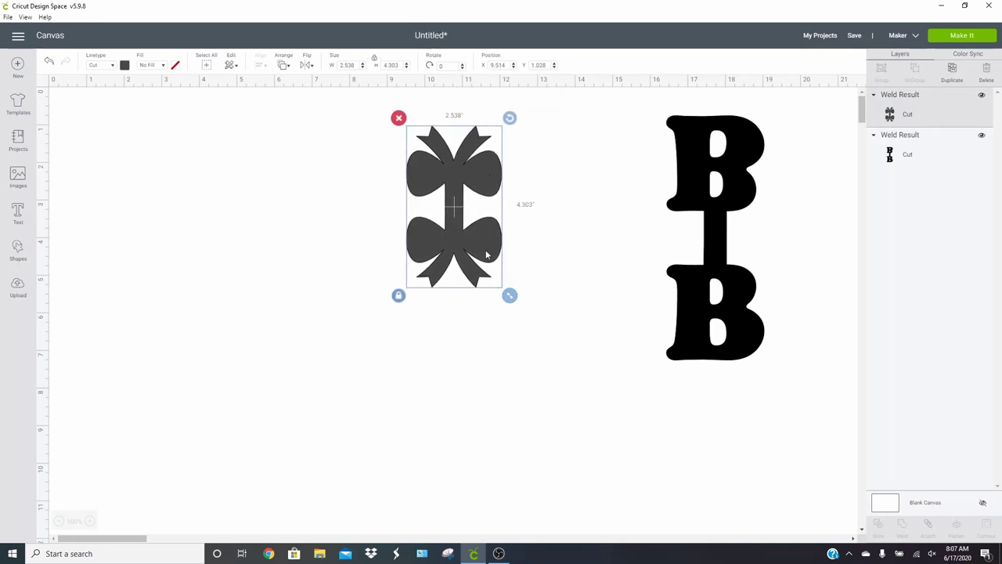
left_click_drag(507, 249, 627, 287)
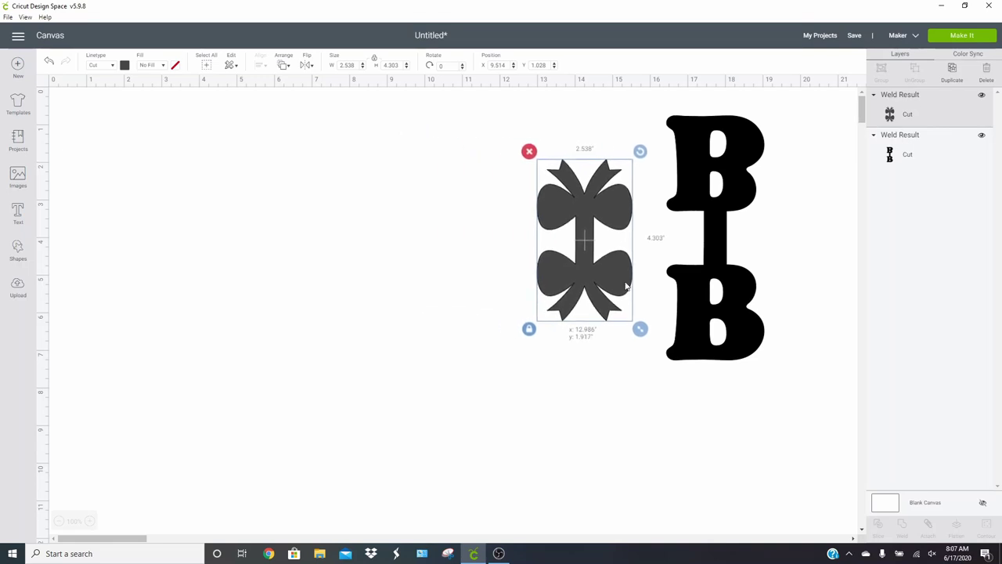
left_click(732, 188)
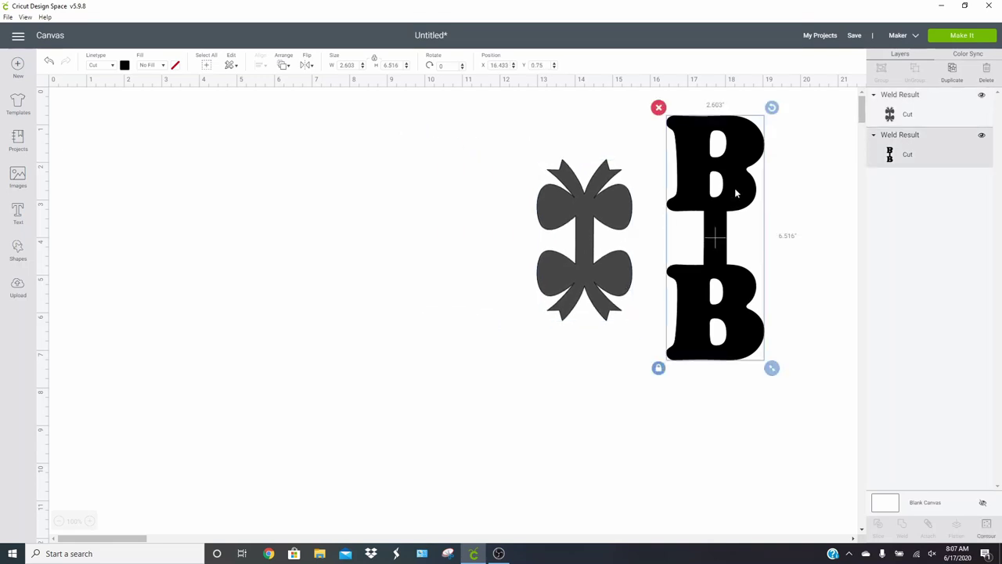
left_click_drag(736, 193, 481, 228)
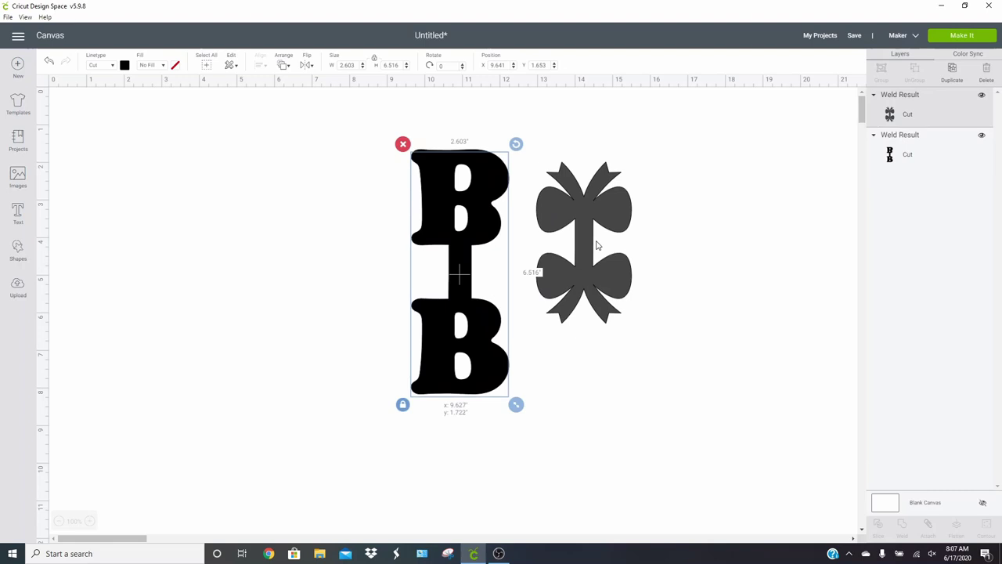
left_click_drag(596, 246, 327, 269)
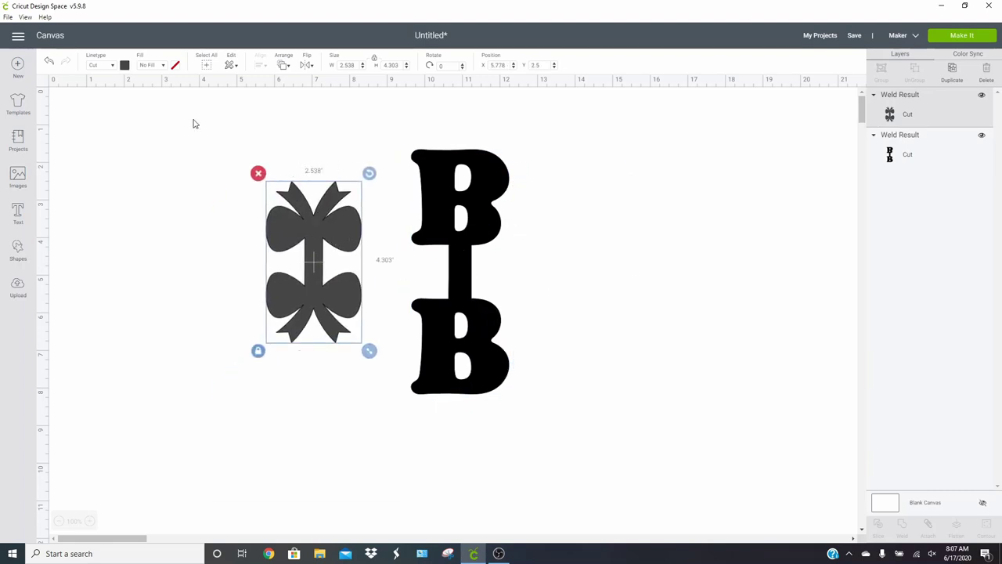
left_click(124, 65)
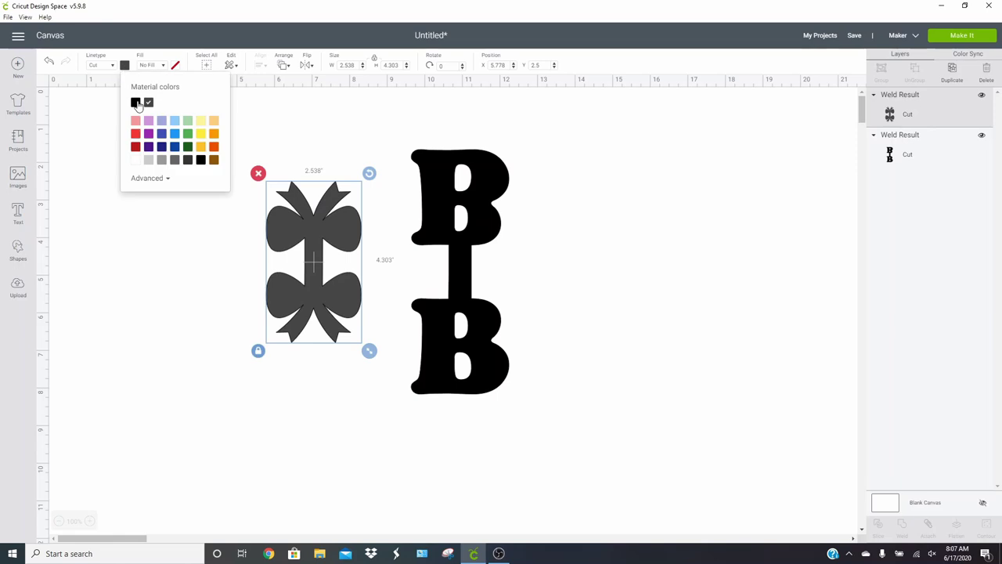
left_click(137, 105)
left_click_drag(332, 217, 569, 194)
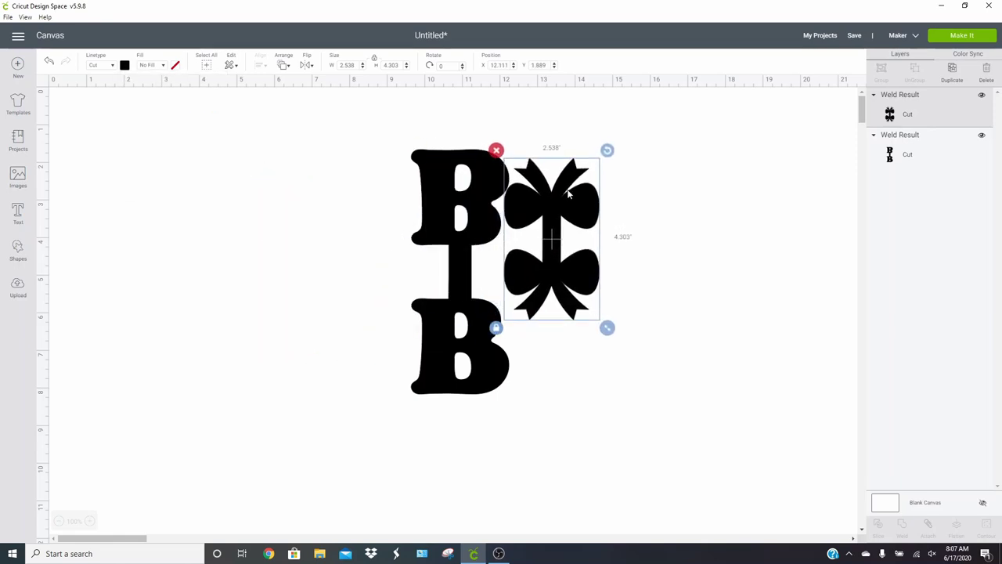
Step: Send both shapes to a single 12" x 12" mat and continue past the mat preview
left_click(963, 36)
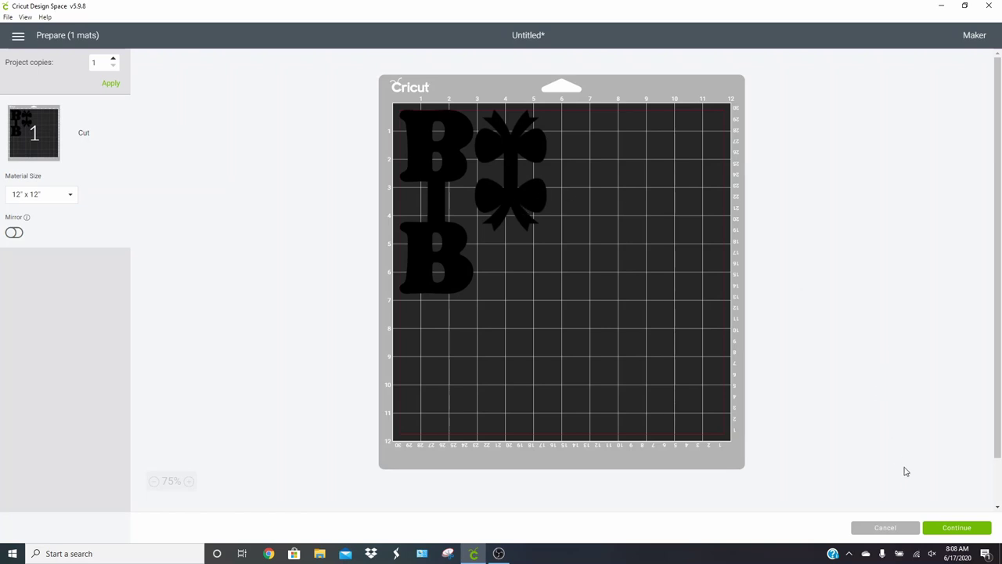
left_click(968, 526)
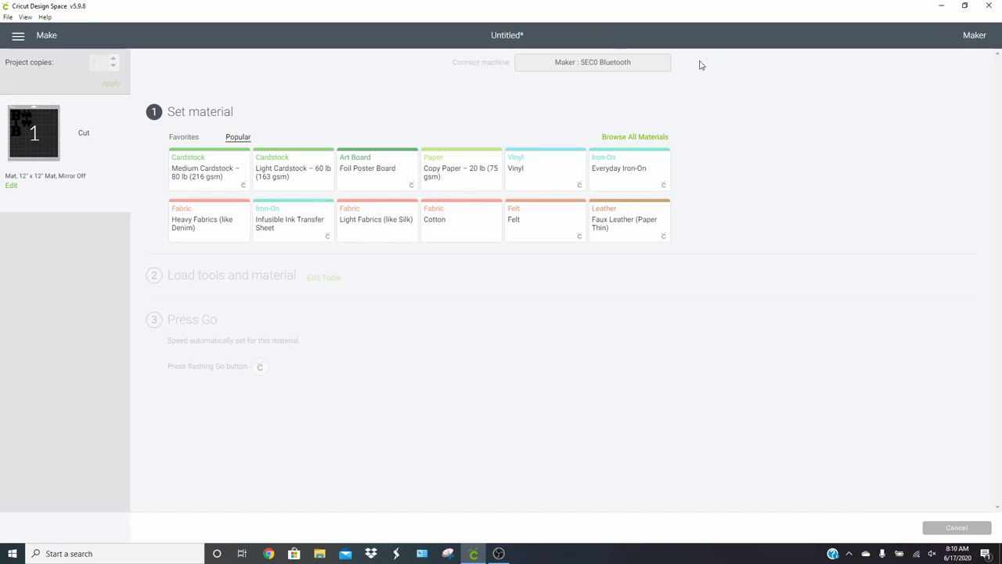
Step: Search all materials for 'leather' and set the cut material to Faux Leather (Paper Thin)
left_click(666, 138)
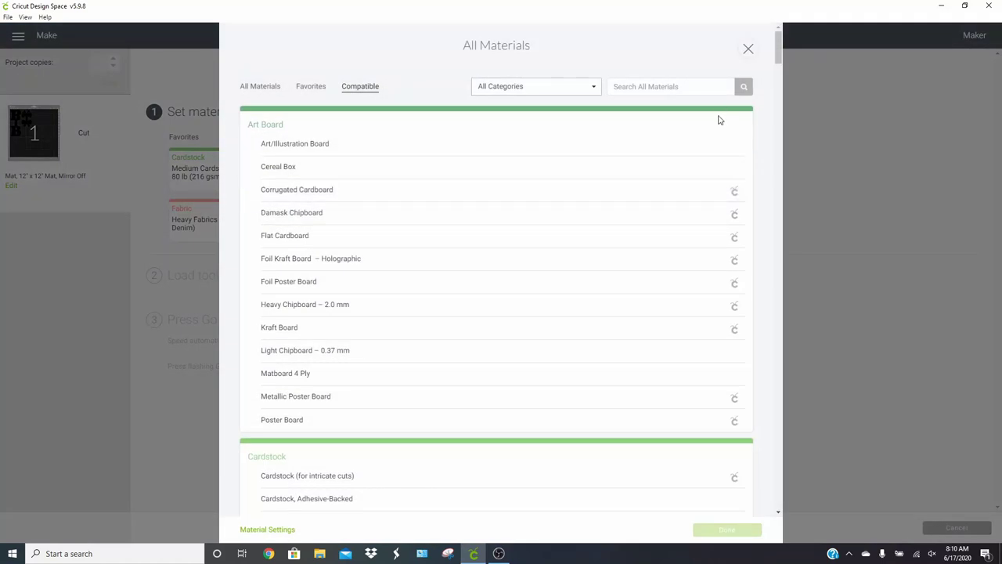
left_click(671, 86)
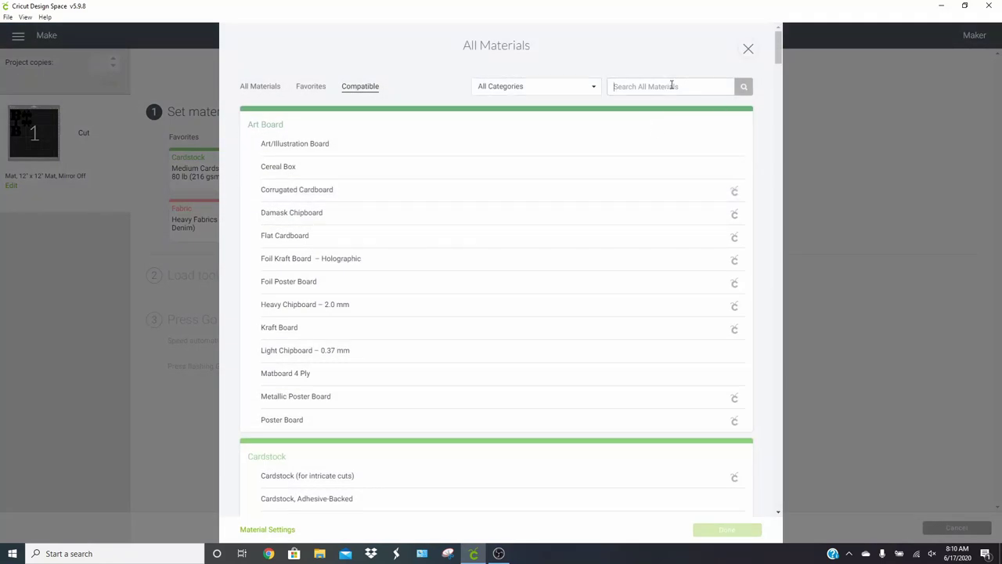
type("leather")
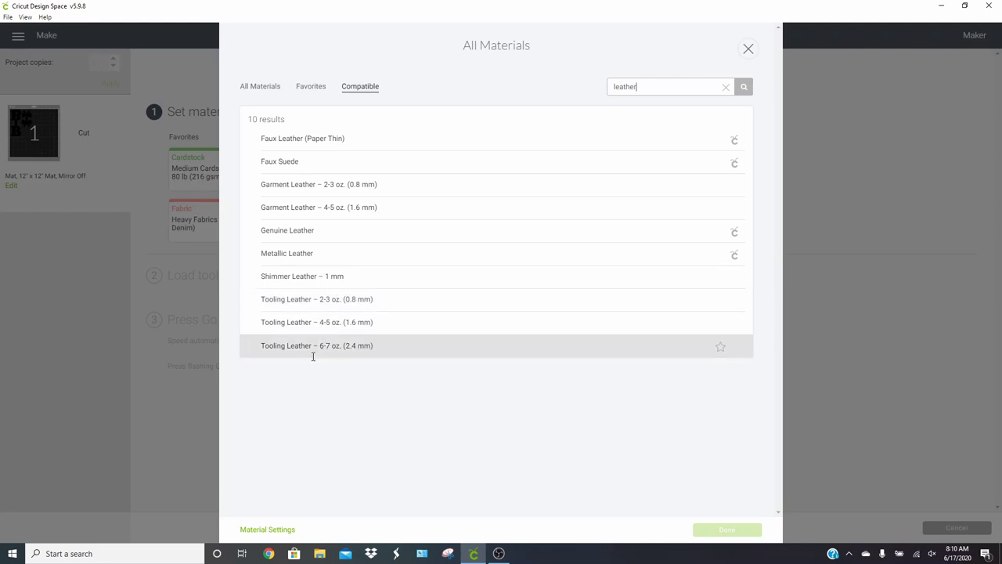
left_click(448, 150)
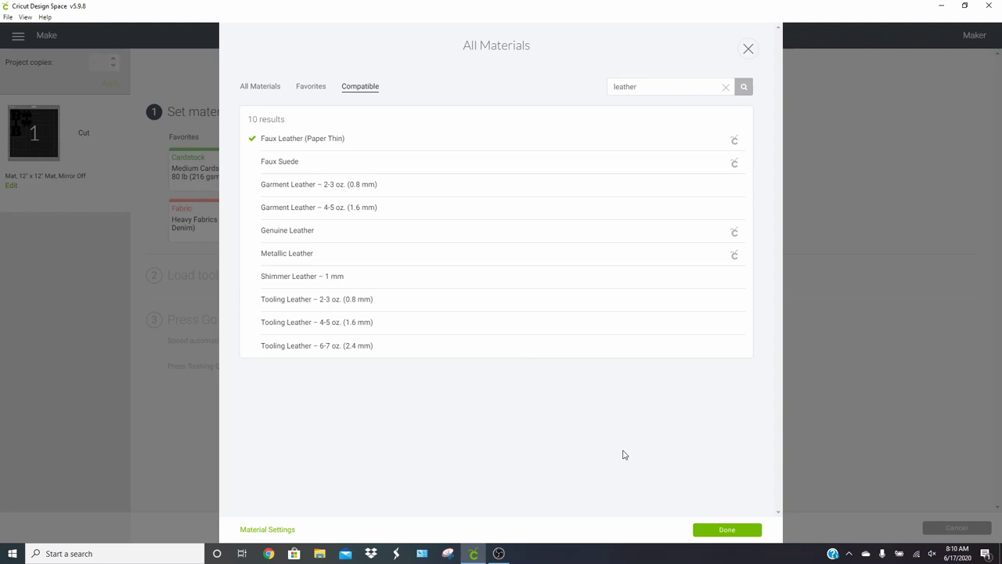
left_click(725, 533)
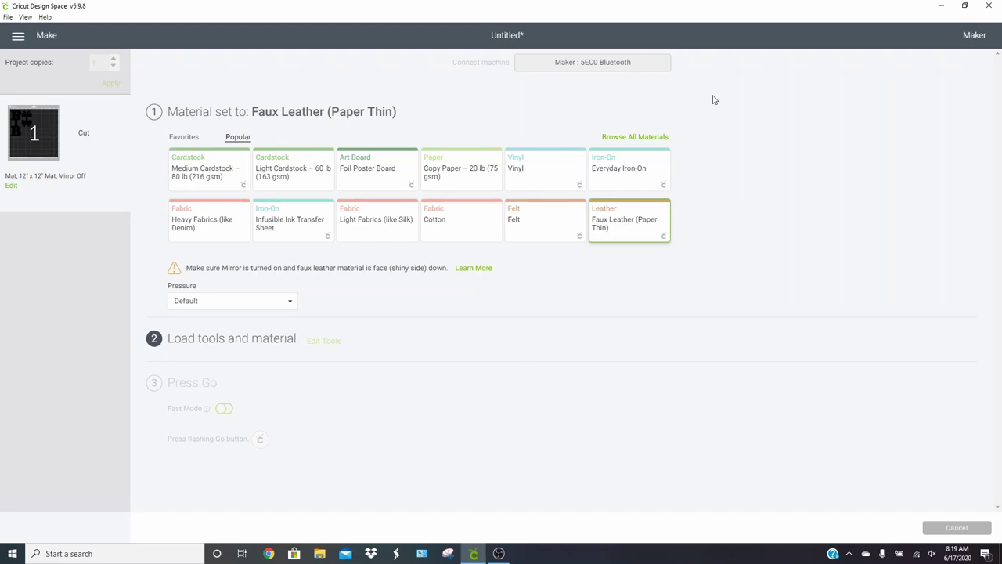
Step: Search the materials list with 's' and switch the cut material to Shimmer Leather – 1 mm
left_click(656, 137)
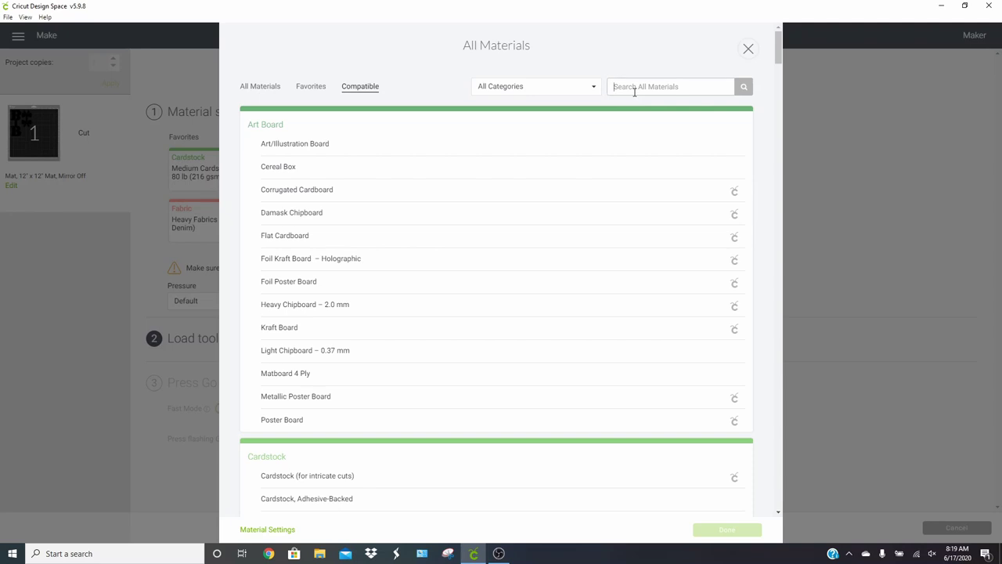
type("shimm")
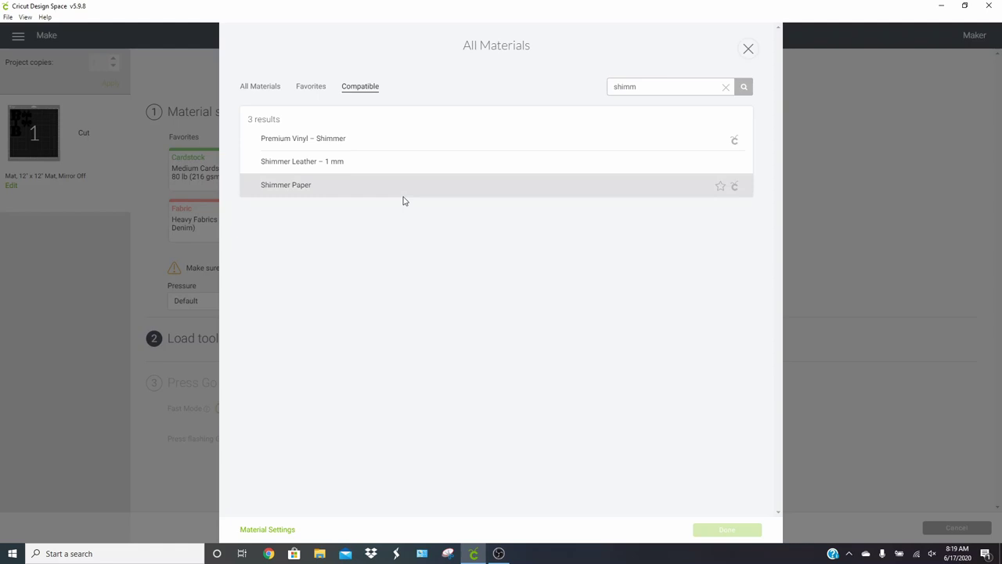
left_click(293, 165)
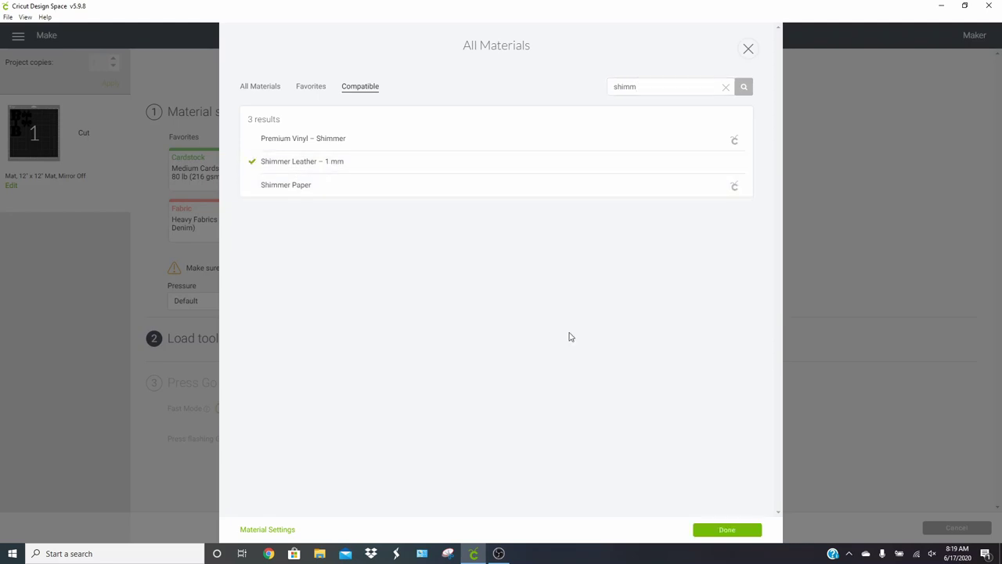
left_click(714, 531)
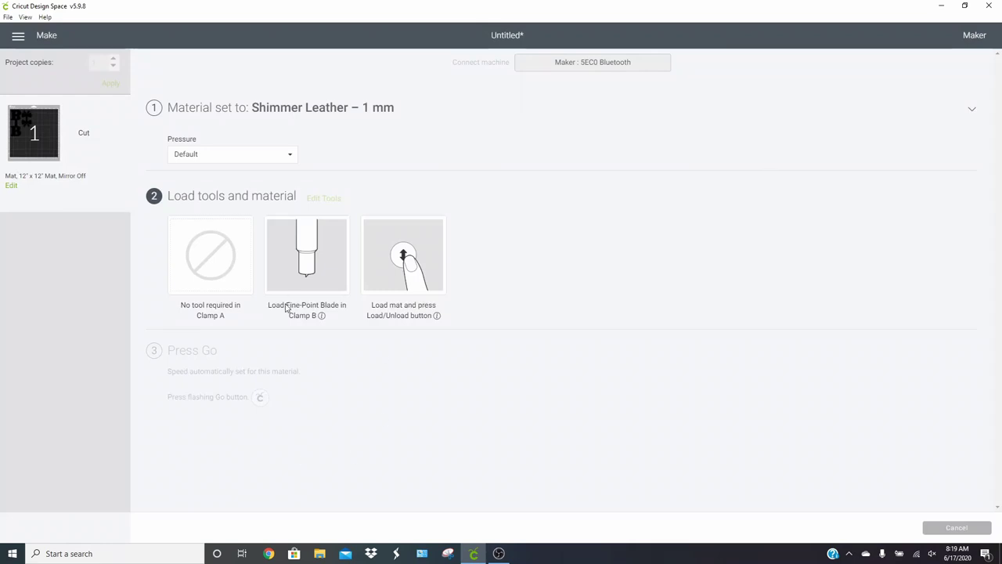
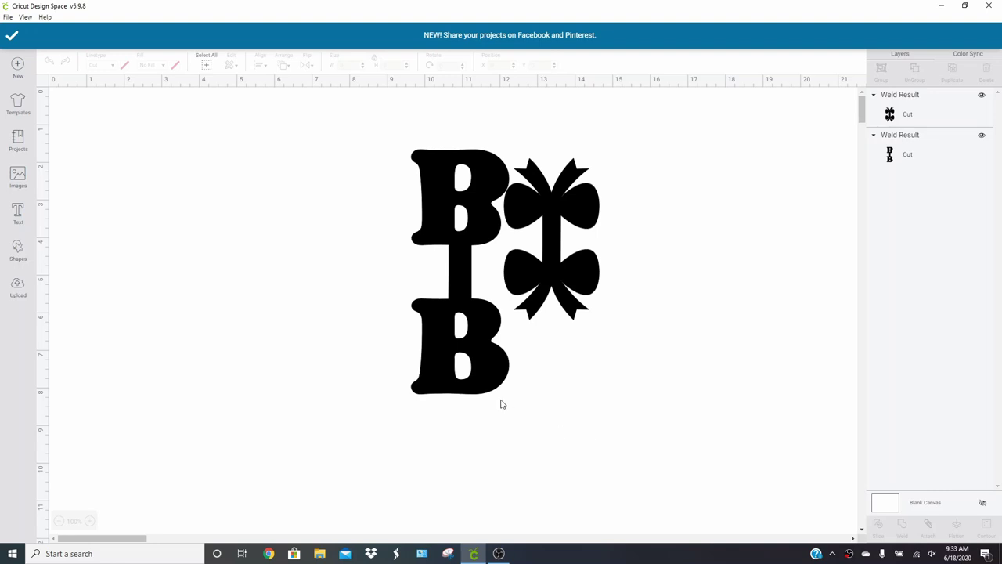
Step: Add a text object reading 'Brian' below the design
left_click(16, 212)
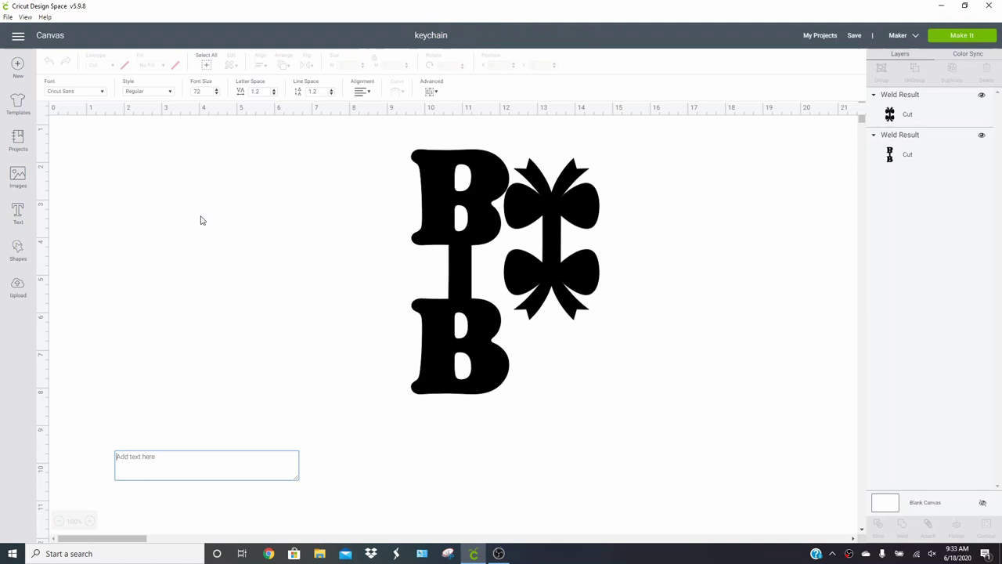
type("BRian")
key("BackSpace")
key("BackSpace")
key("BackSpace")
key("BackSpace")
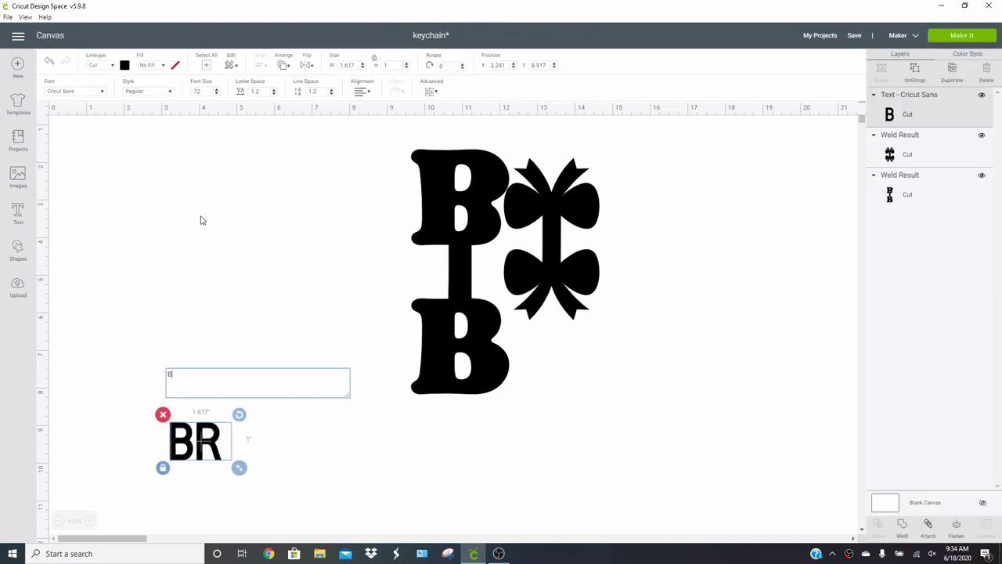
type("rian")
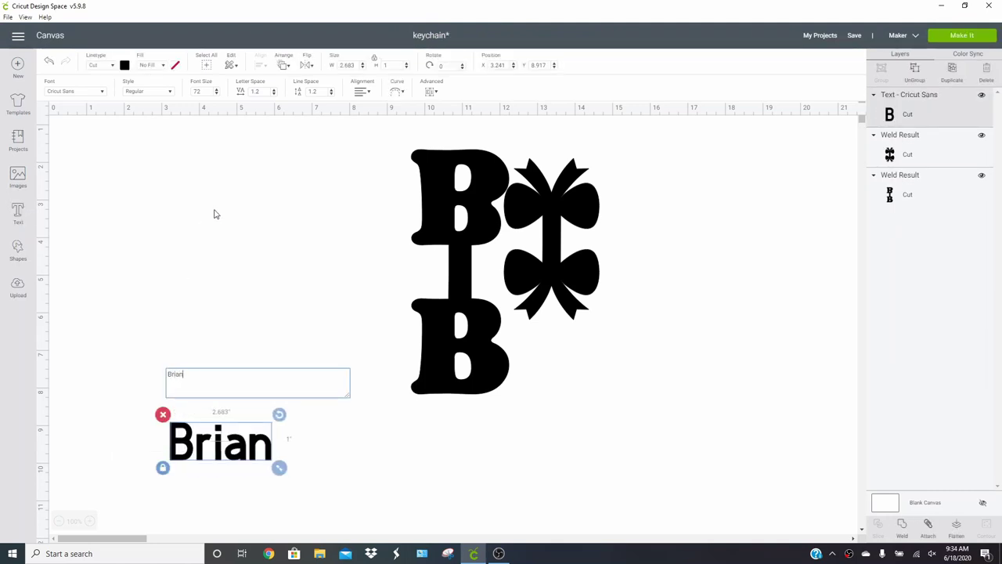
Step: Recolor the welded B letter design light blue, then select the Brian text
left_click(461, 259)
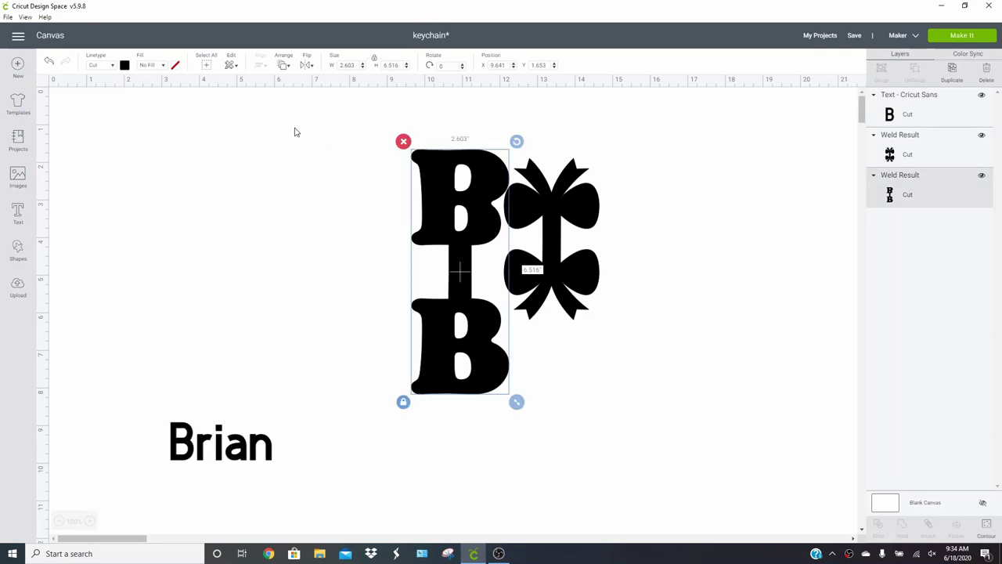
left_click(124, 65)
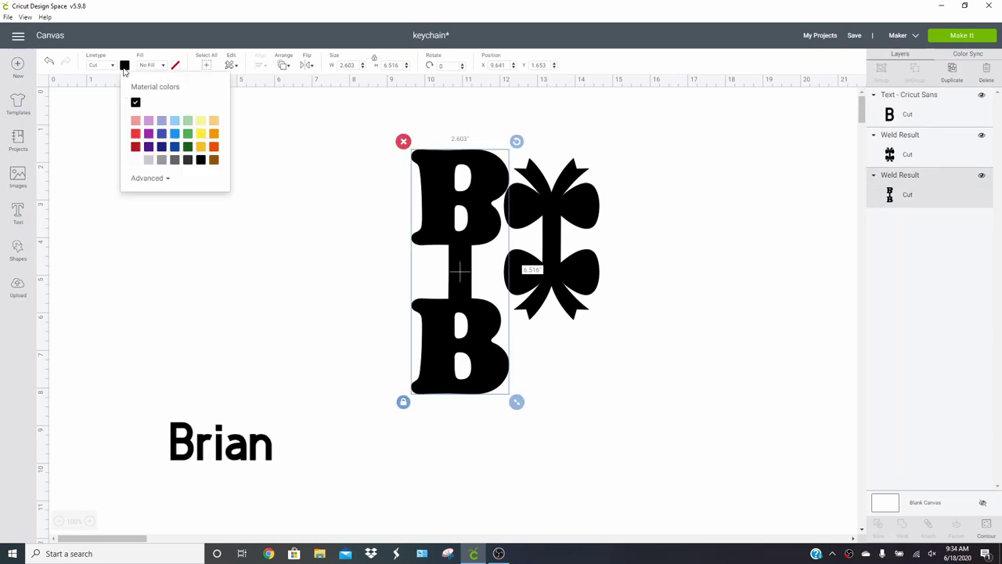
left_click(175, 120)
left_click(201, 428)
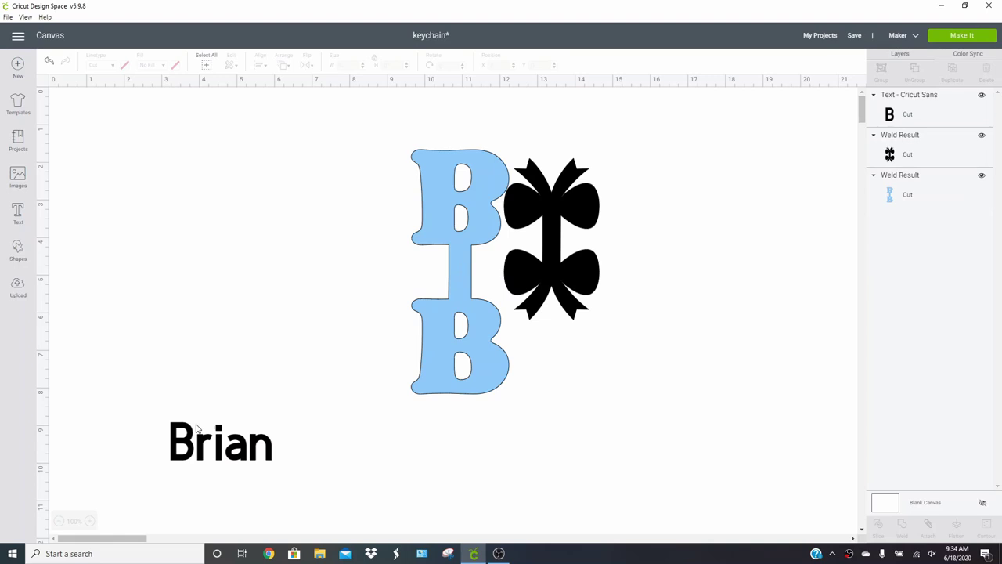
left_click(240, 443)
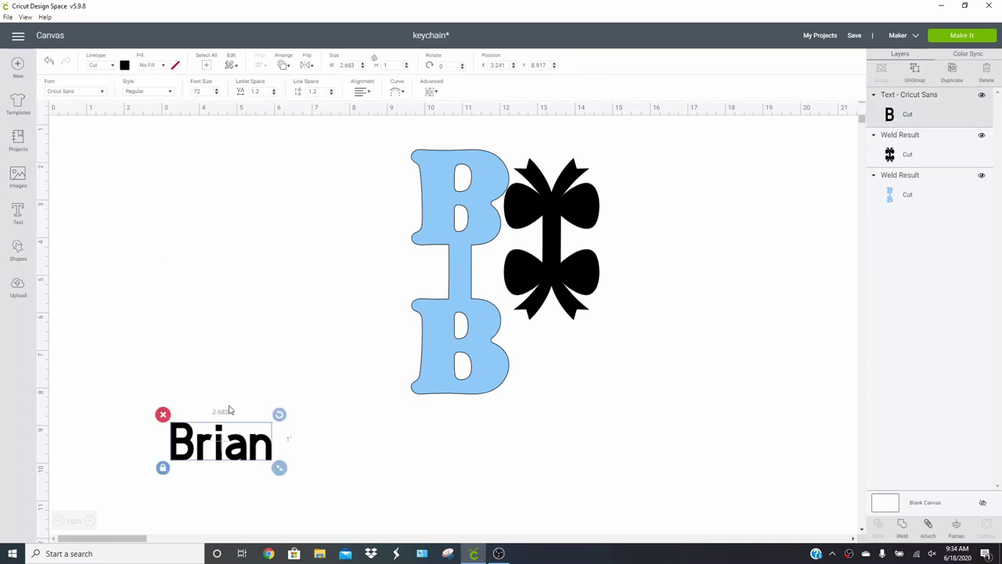
Step: Set the name in the Boldwell font and tighten its letter spacing to -0.4
left_click(105, 94)
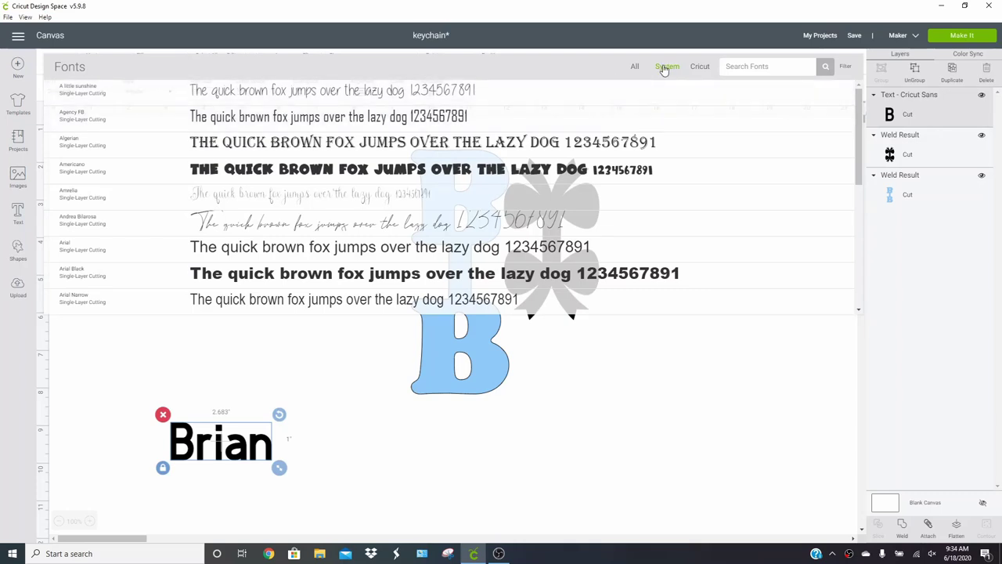
scroll(387, 143, "down", 5)
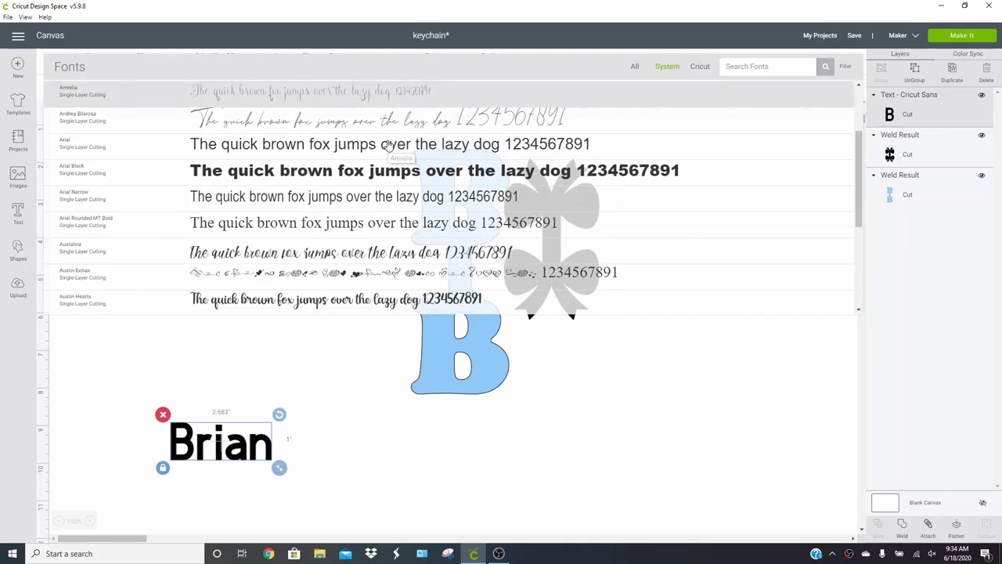
scroll(238, 141, "down", 6)
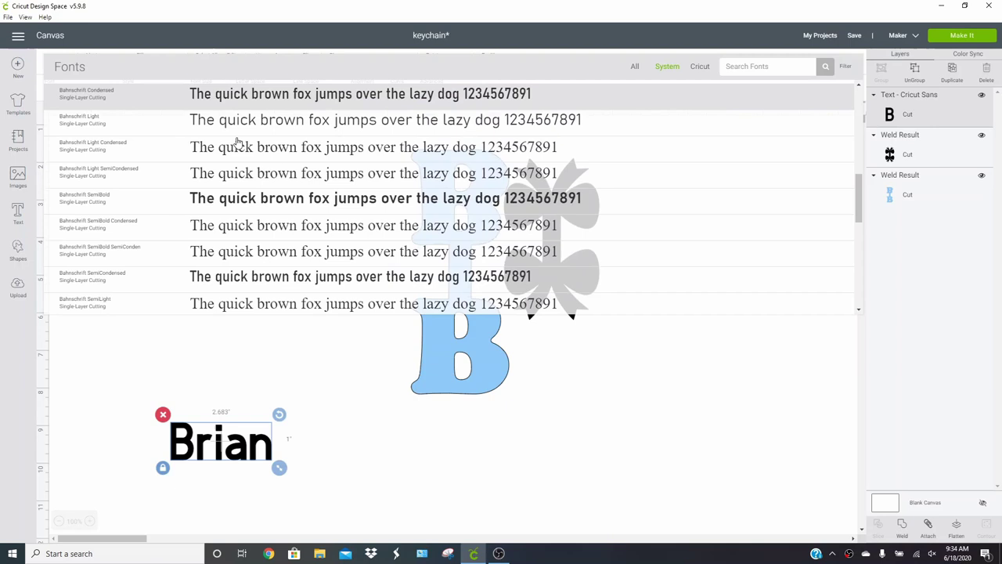
scroll(238, 141, "down", 5)
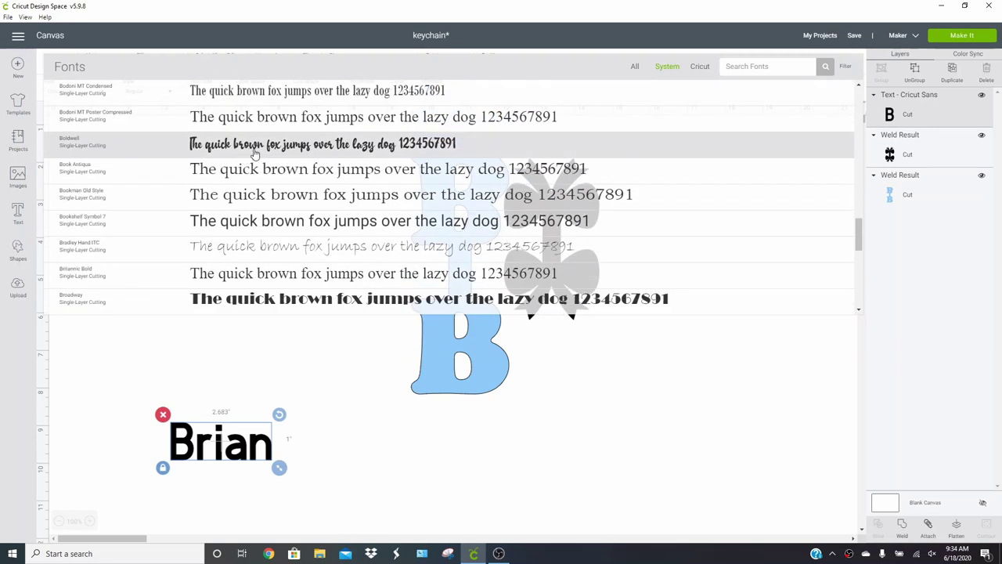
left_click(254, 145)
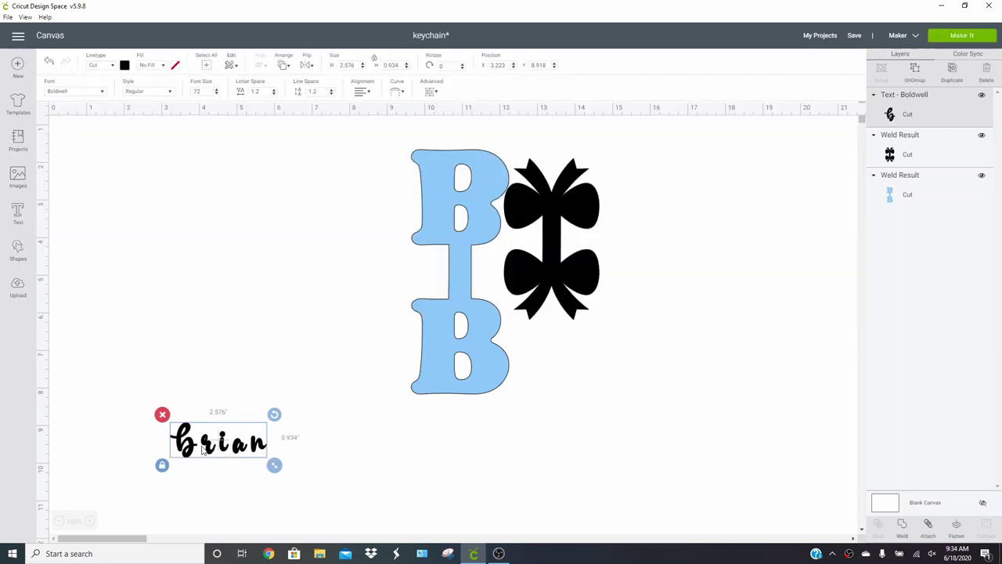
left_click(274, 94)
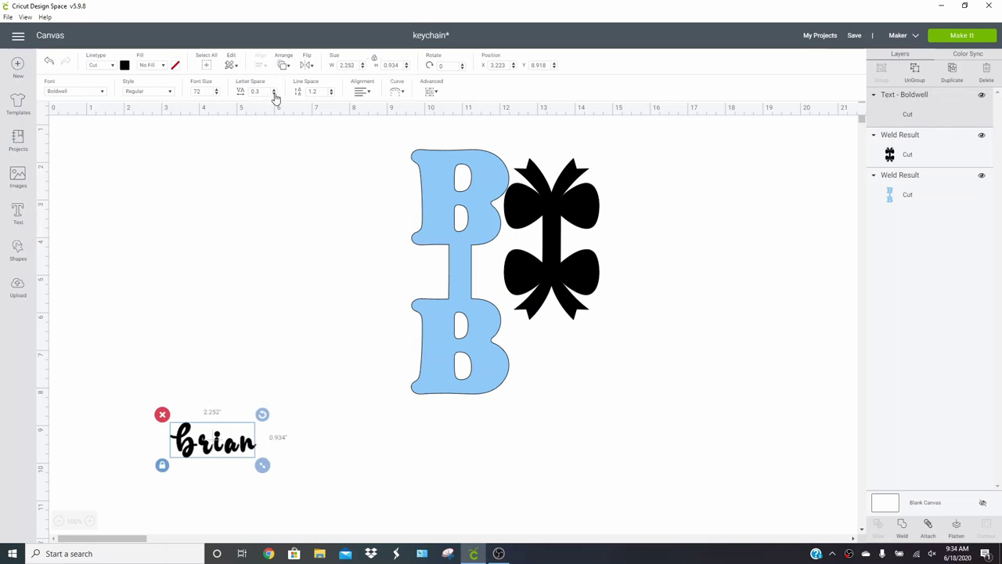
left_click(274, 94)
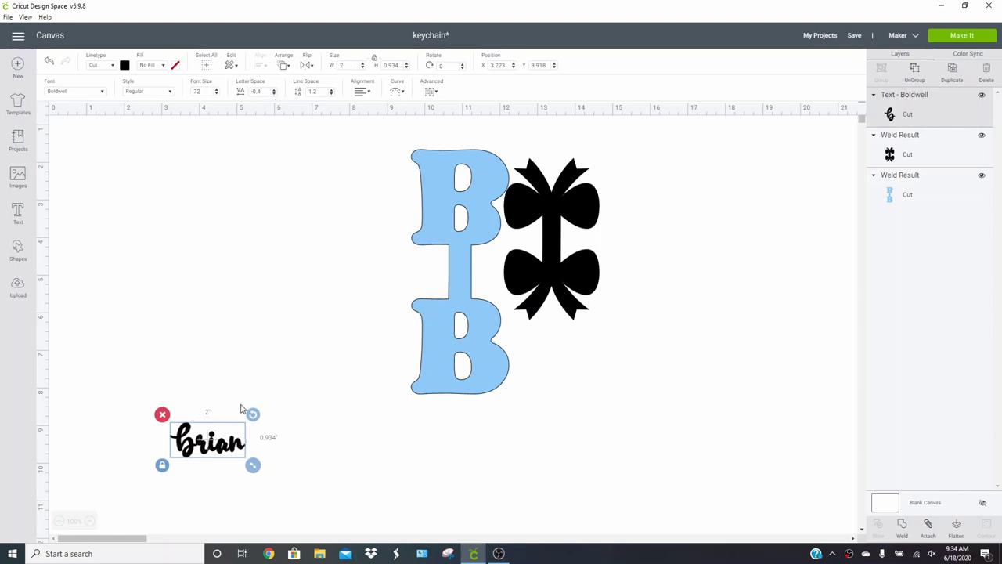
Step: Rotate brian vertically, move it onto the lower B, and shrink it to fit
left_click_drag(259, 415, 166, 358)
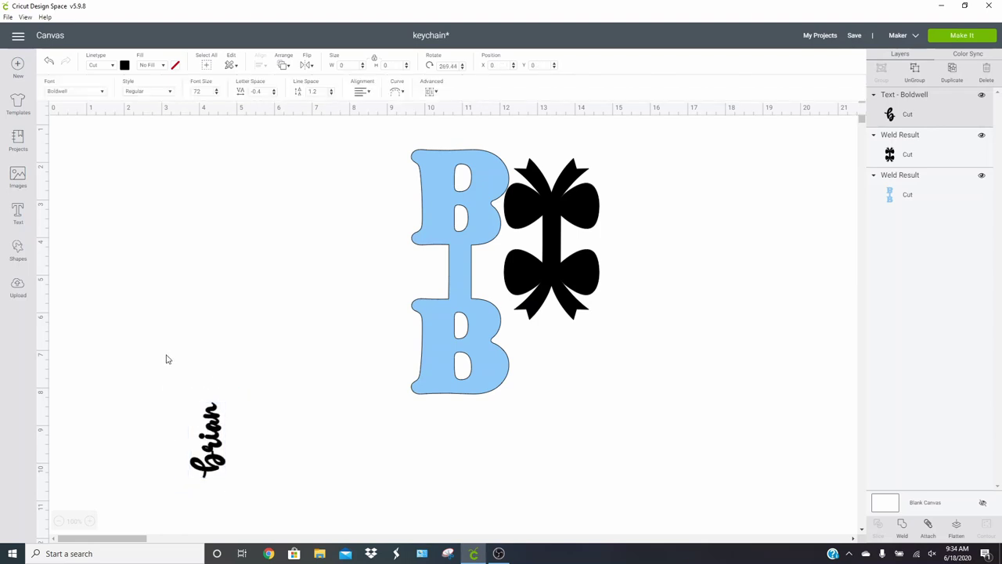
left_click_drag(220, 444, 450, 346)
left_click_drag(462, 387, 443, 365)
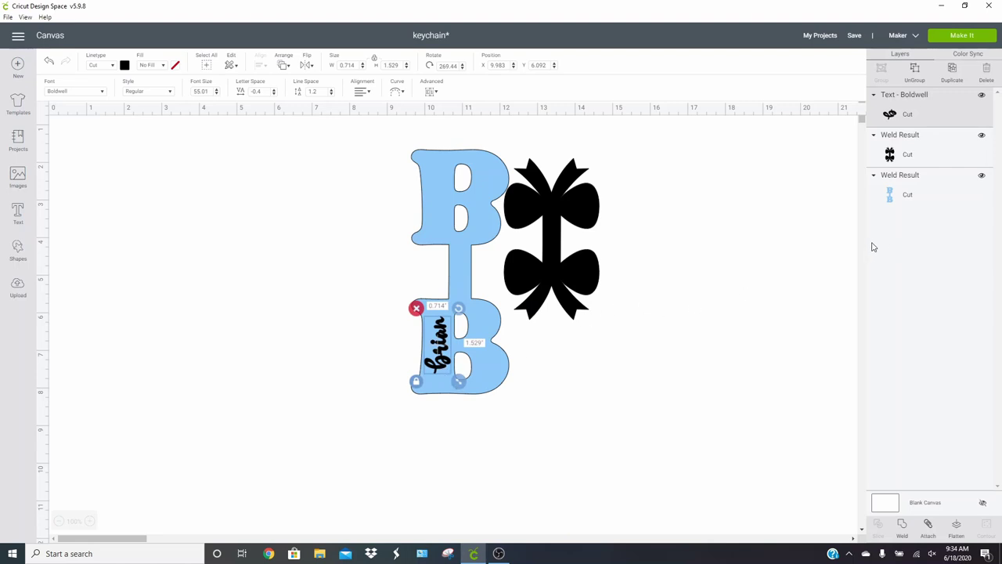
Step: Hide the bow and blue B layers, keep brian visible, and send it to Make It
left_click(981, 95)
key("ctrl+z")
left_click(981, 136)
left_click(981, 175)
left_click(449, 360)
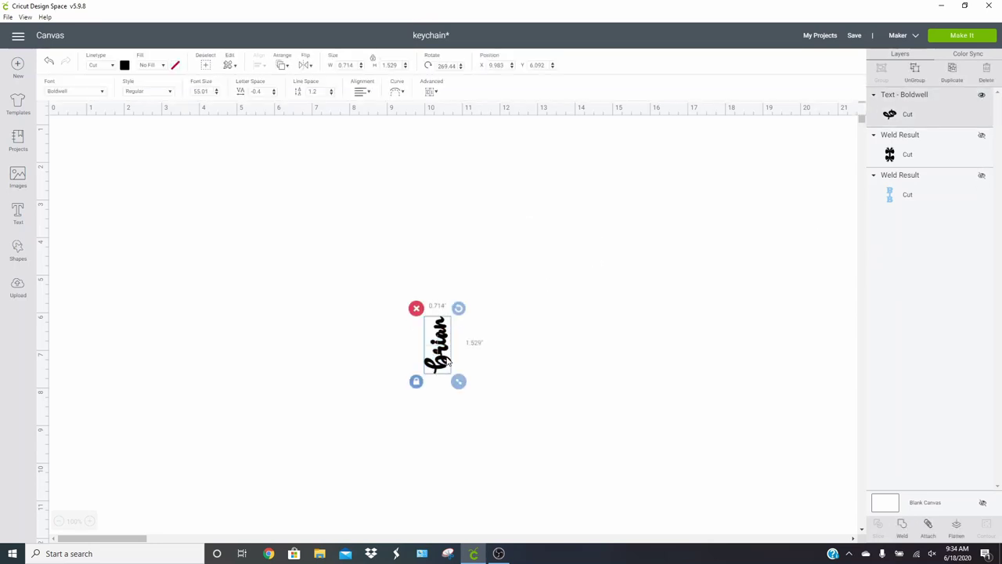
left_click(963, 35)
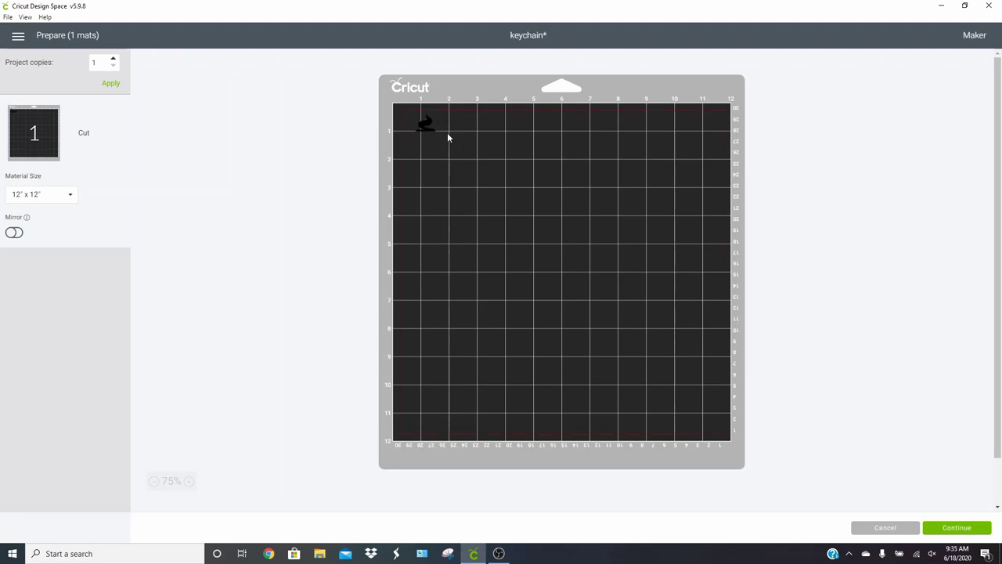
Step: Turn on Mirror so brian appears reversed on the 12" x 12" mat
left_click(14, 232)
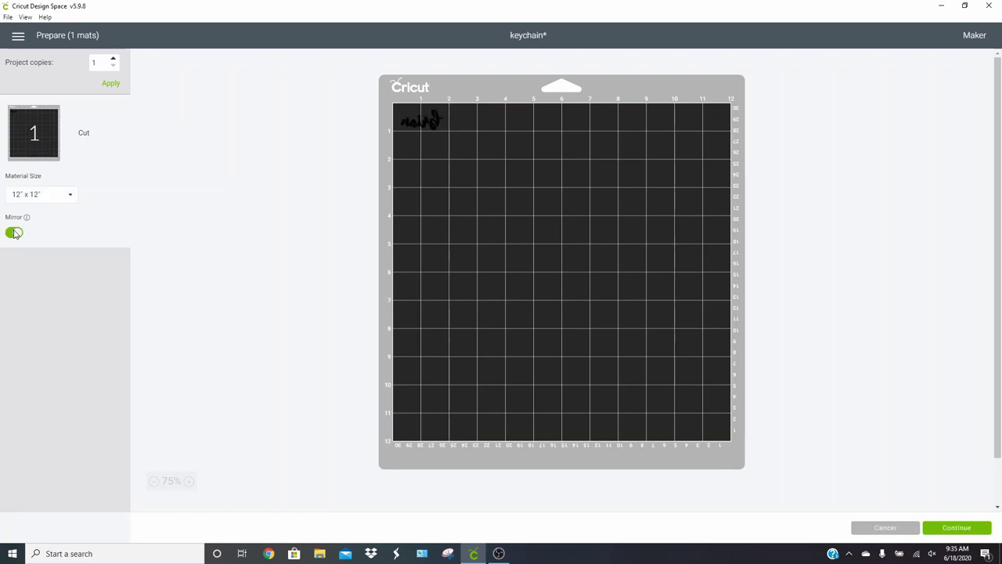